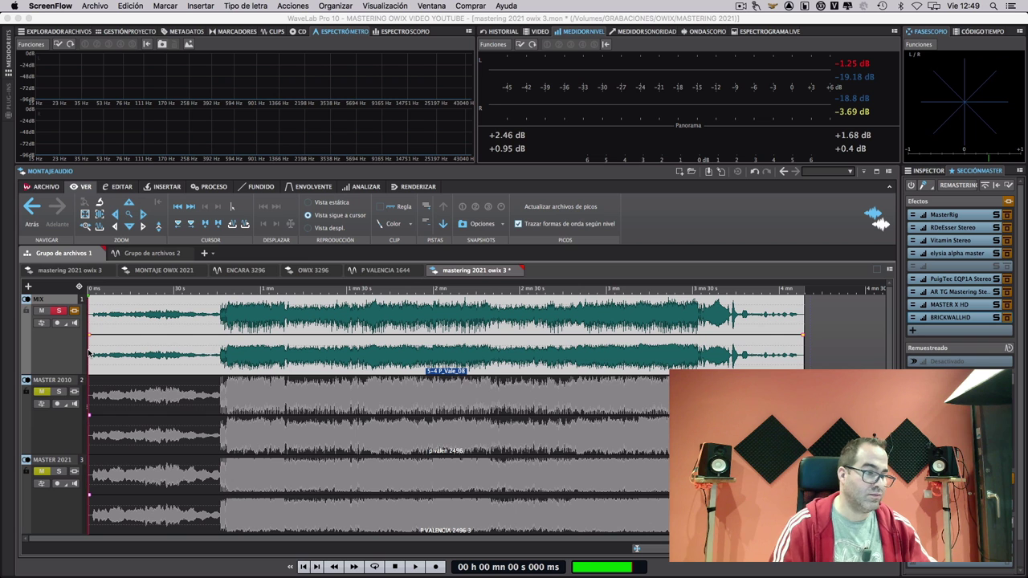
- Play the unmastered MIX track from the beginning, stop after the loud section, and return to the song's start
left_click(418, 567)
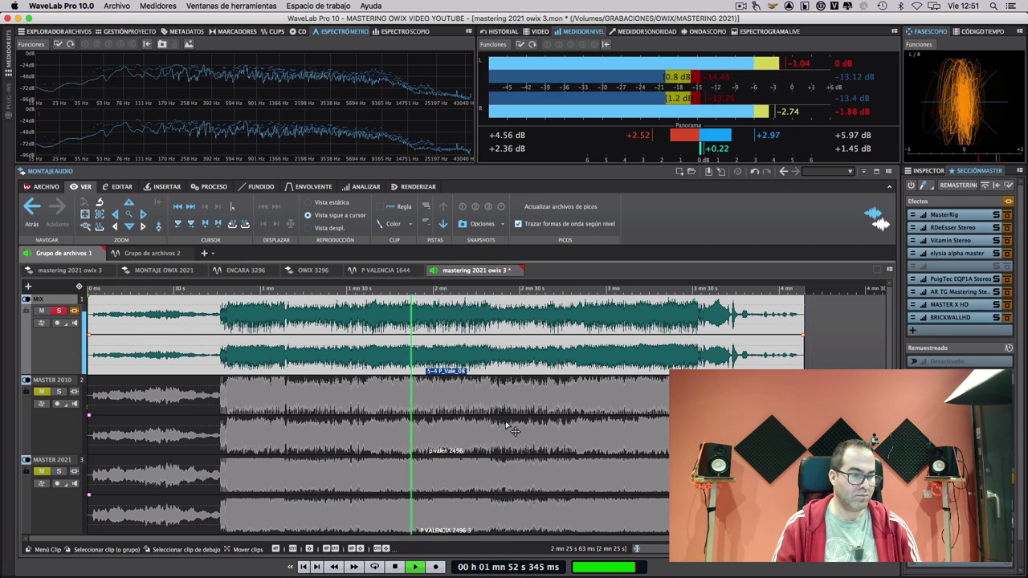
key("space")
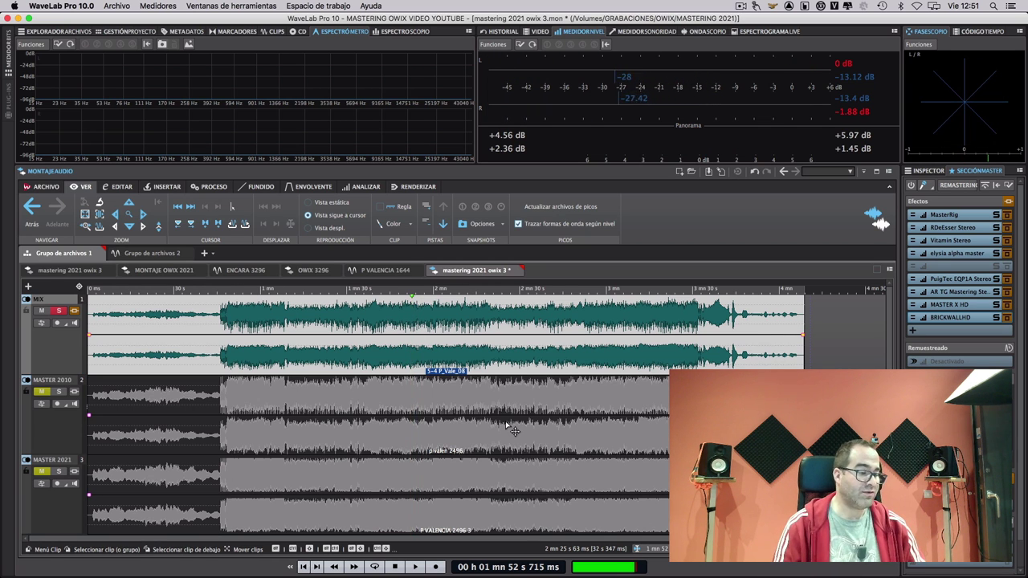
key("Home")
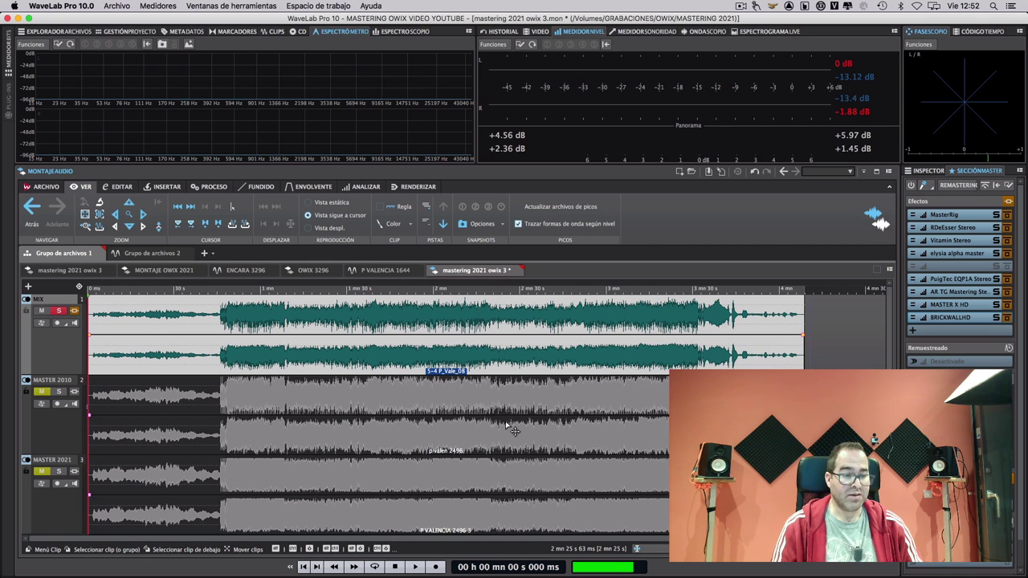
- Solo the MASTER 2010 track, play it from the beginning for comparison, stop, and return to the start
left_click(379, 399)
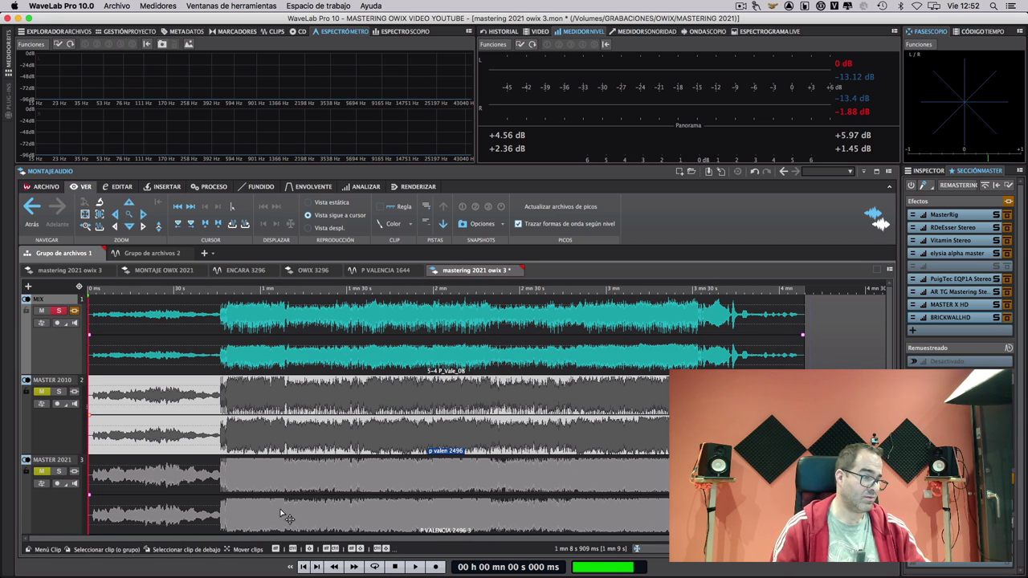
left_click(58, 392)
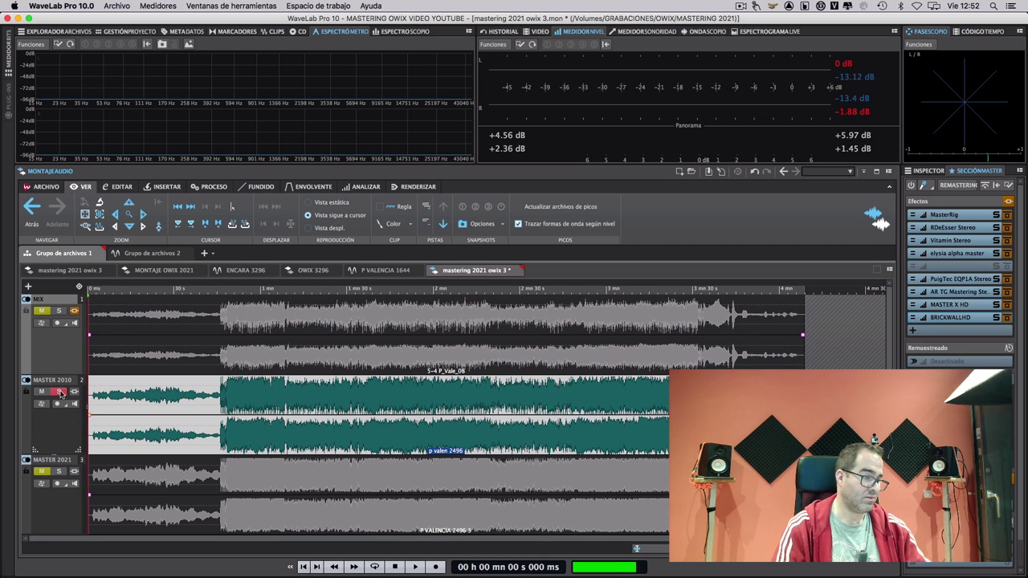
key("space")
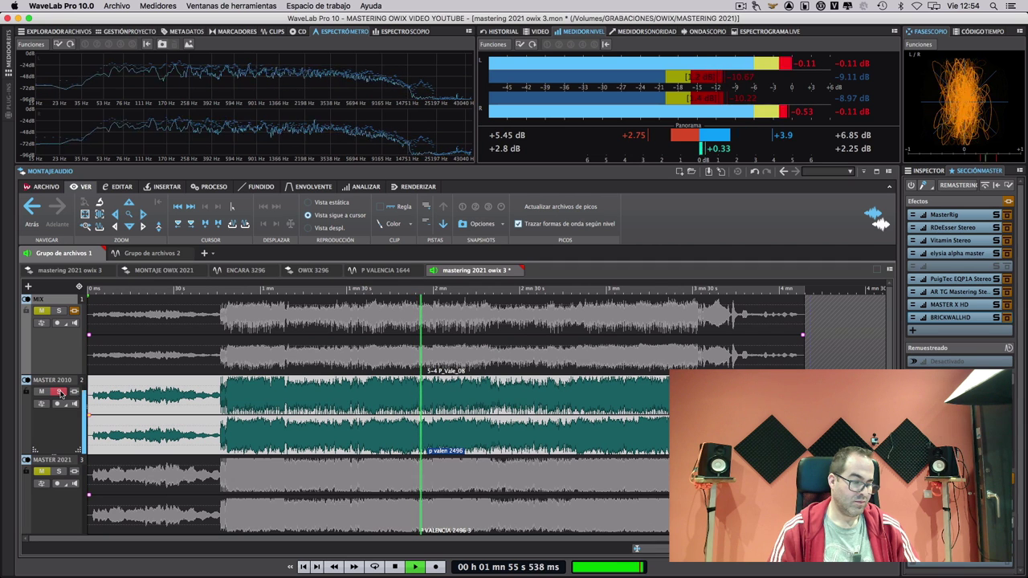
key("space")
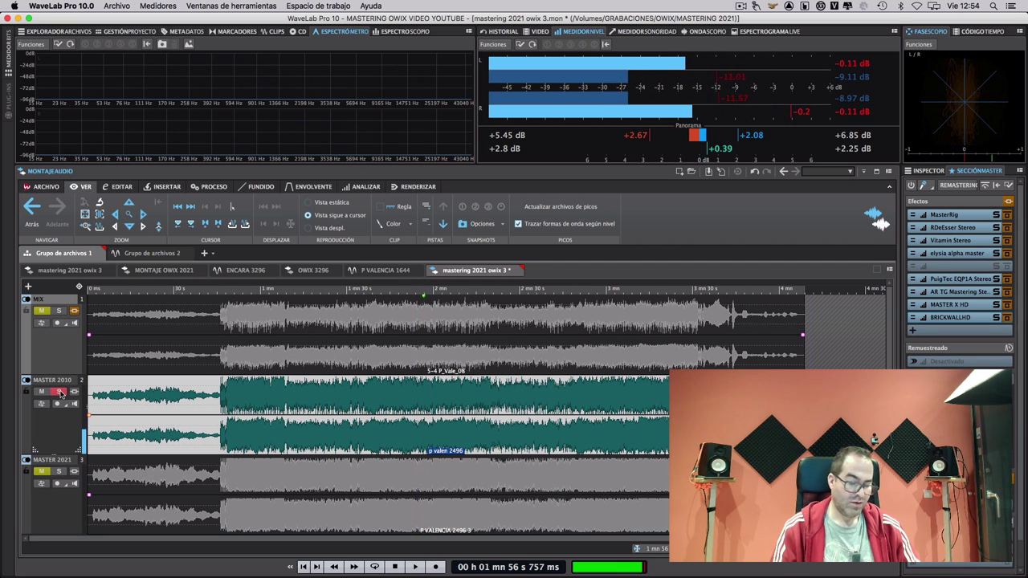
key("Home")
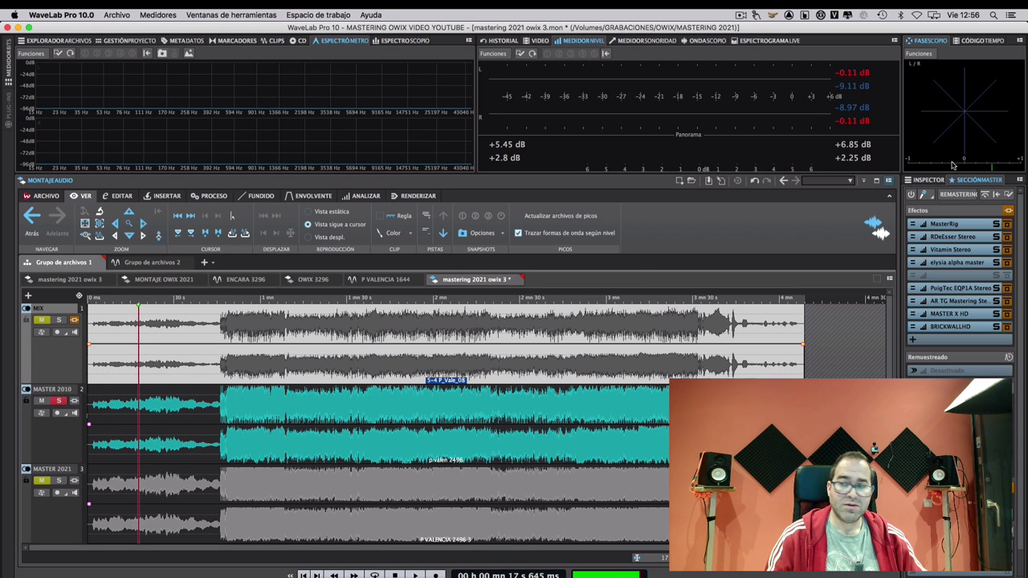
- Show the MIX track's effects in the Inspector, activate the effect chain, and open the Z-Noise Stereo plug-in
left_click(929, 181)
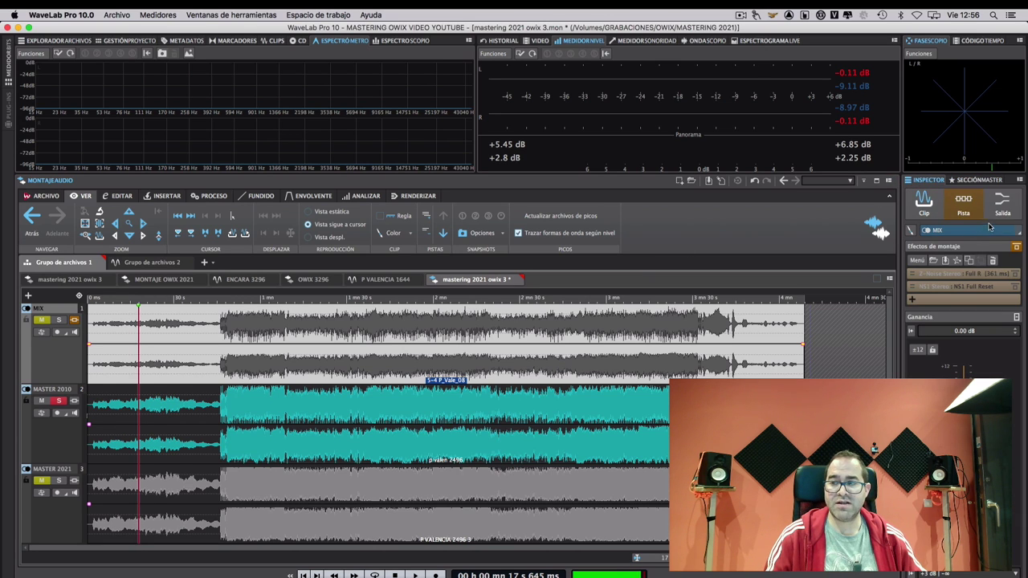
left_click(1017, 247)
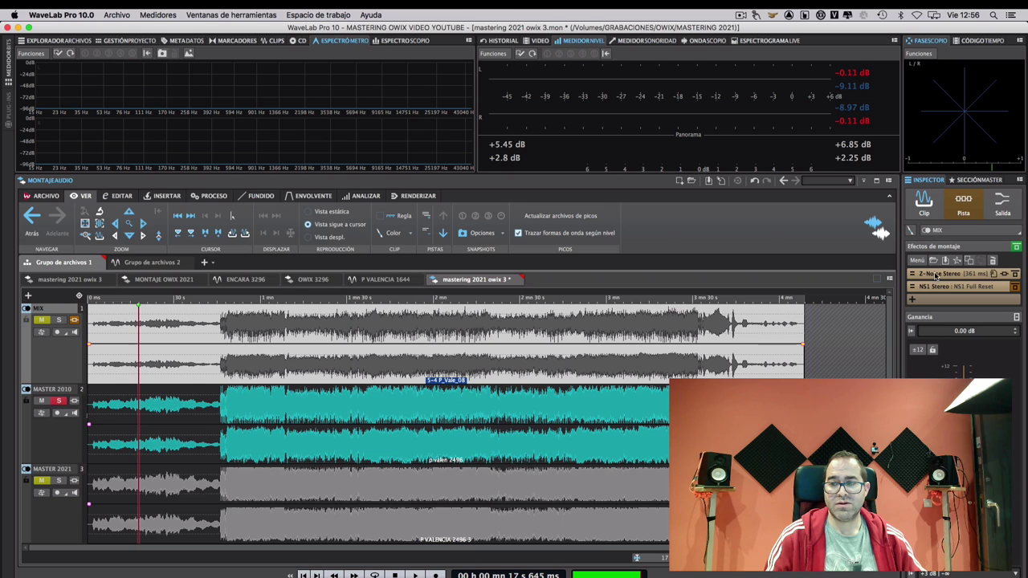
left_click(936, 276)
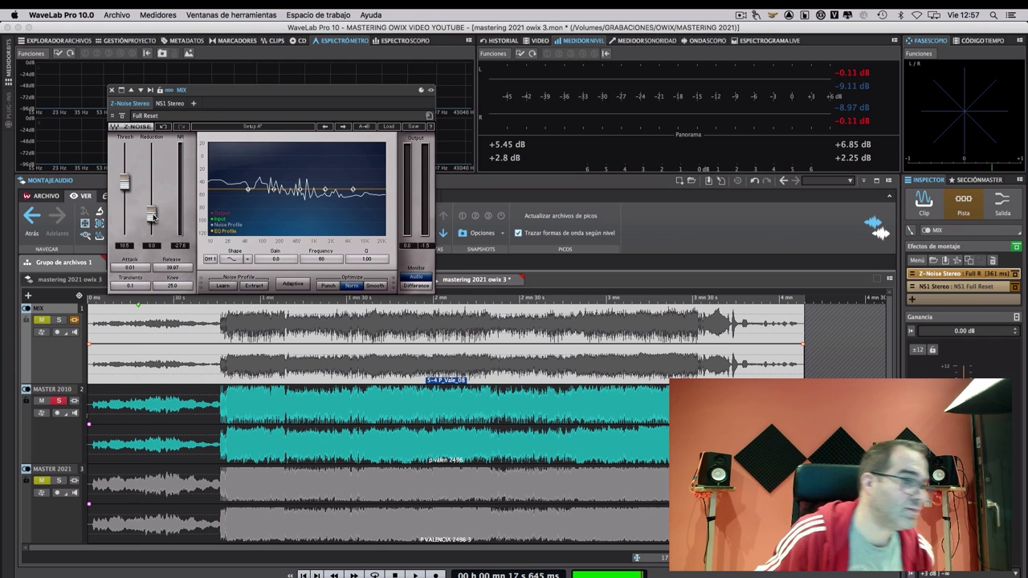
- Play the MIX intro with Z-Noise active, set its threshold to 14.0, and raise the noise reduction by ear
key("space")
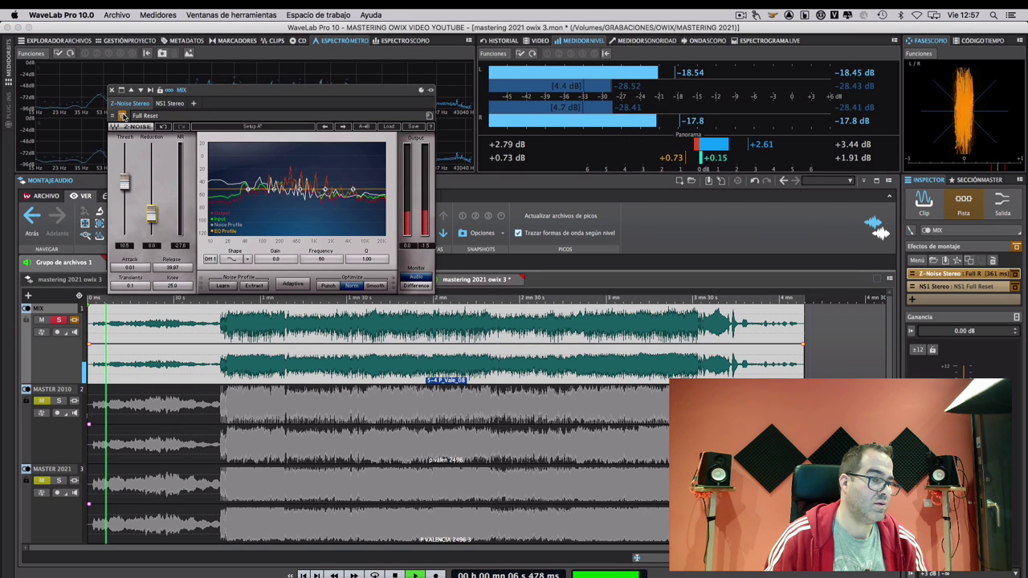
left_click(122, 117)
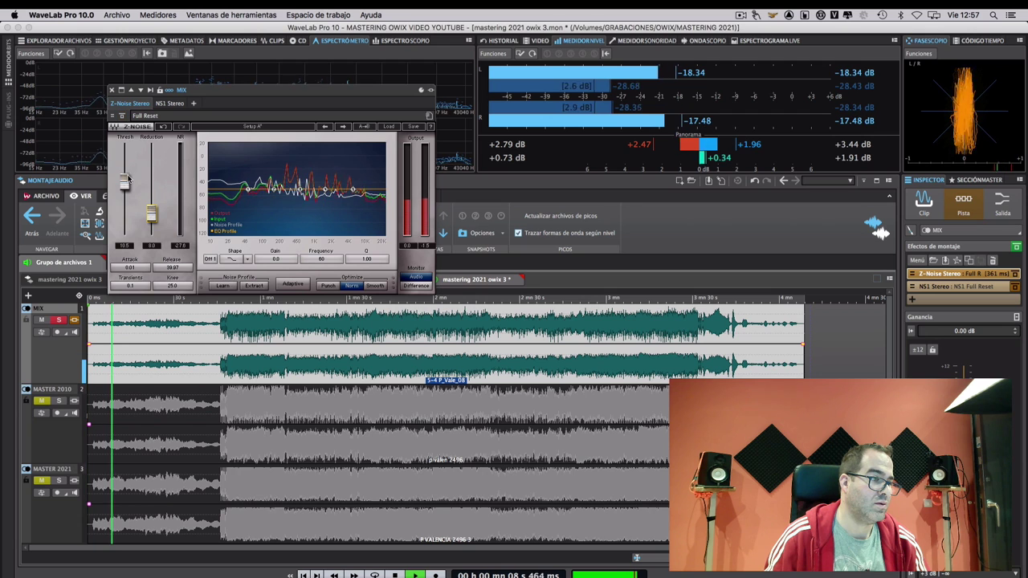
left_click_drag(125, 181, 124, 176)
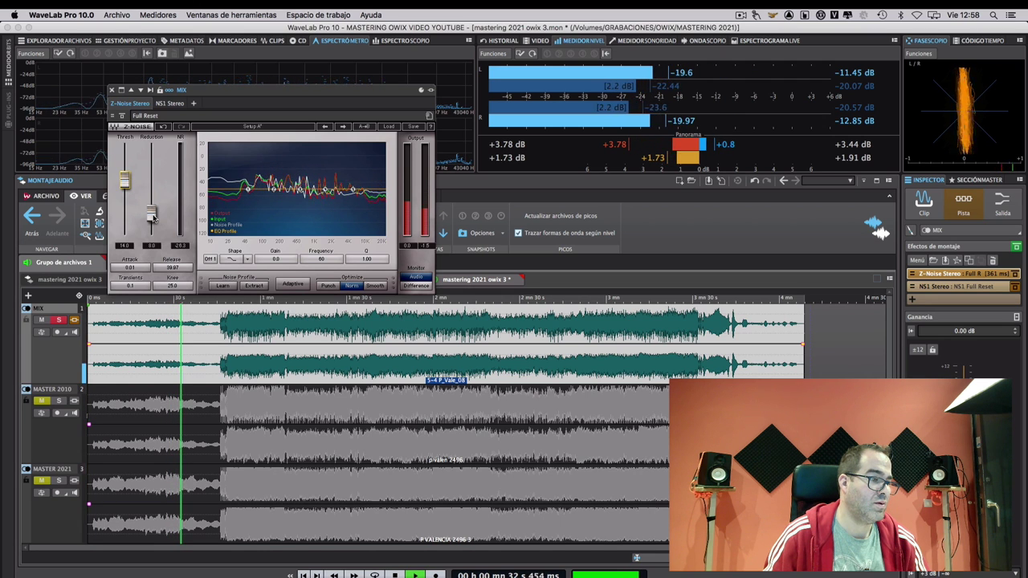
left_click_drag(153, 217, 151, 209)
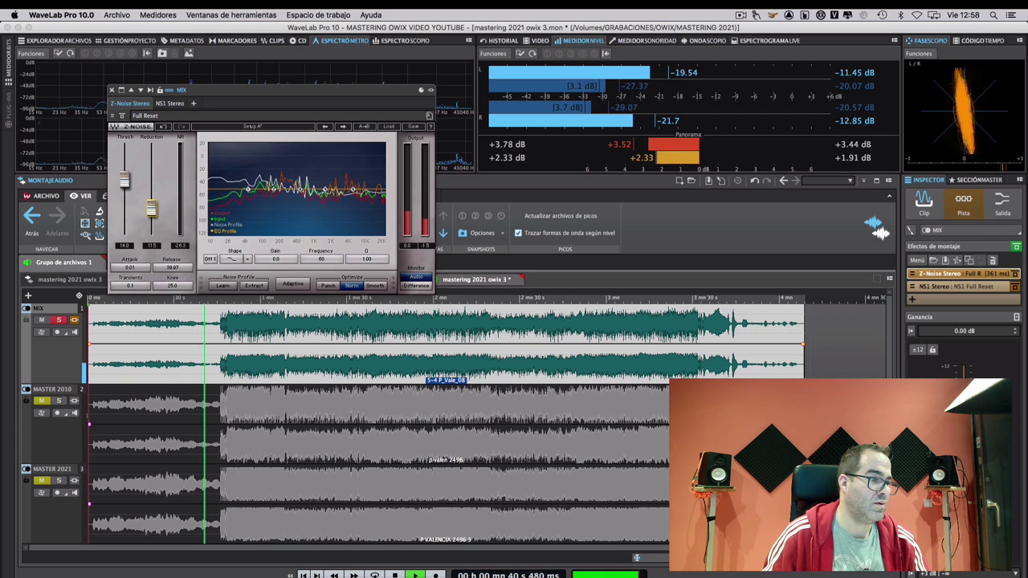
left_click_drag(151, 211, 152, 207)
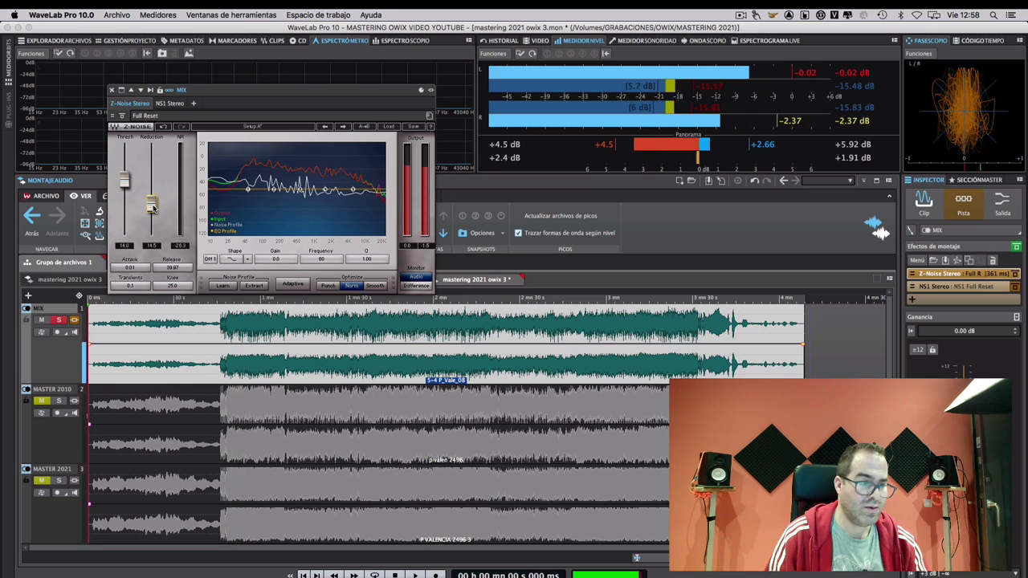
- Replay the MIX intro from the start, comparing it with Z-Noise bypassed and active several times, and stop playback
key("Home")
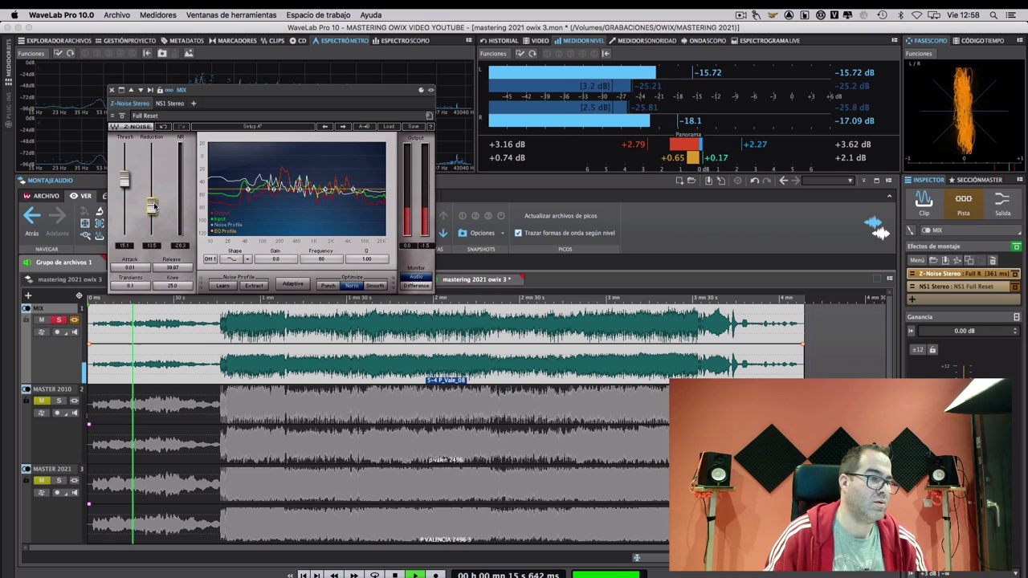
left_click(122, 117)
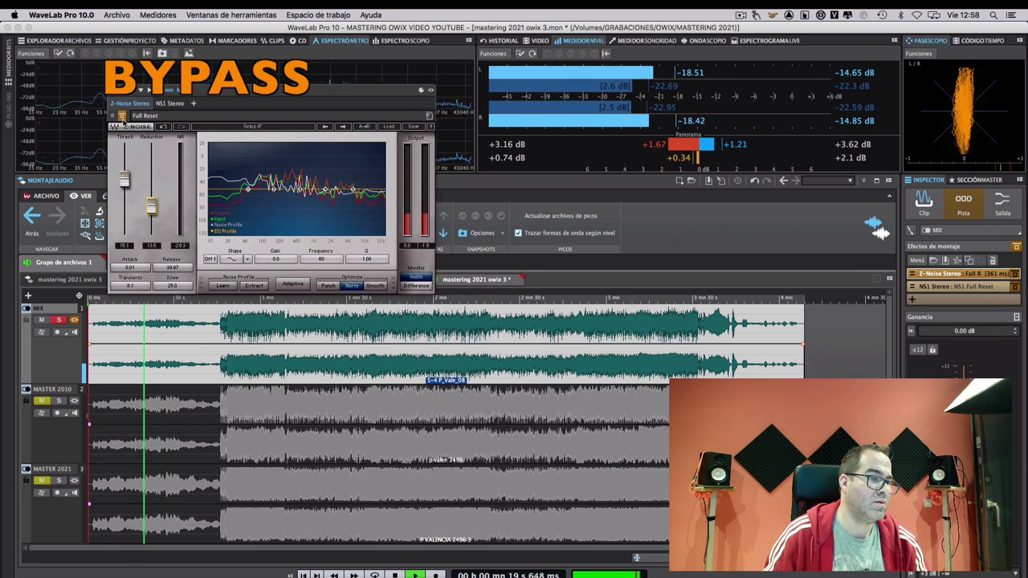
left_click(122, 116)
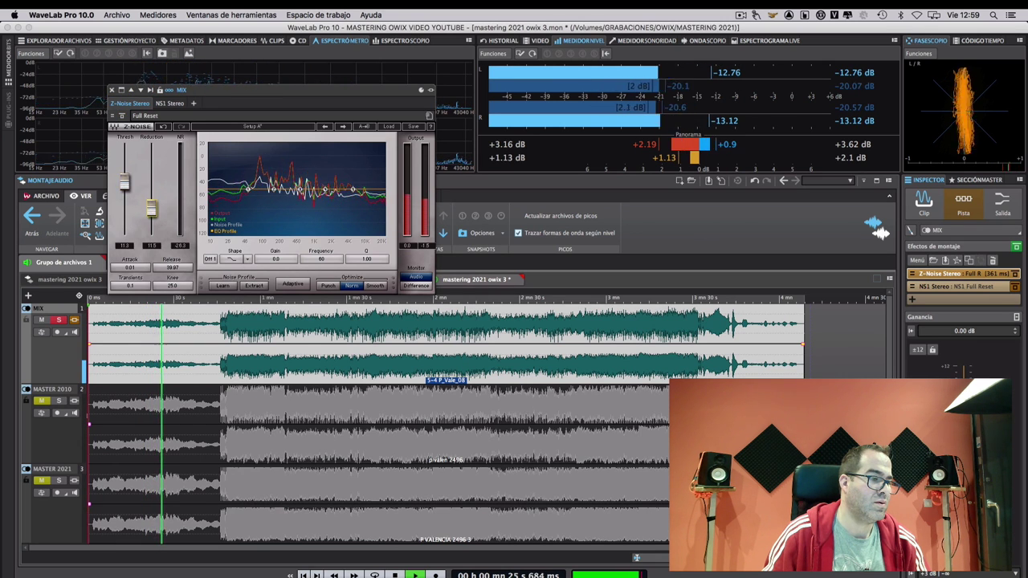
left_click(122, 117)
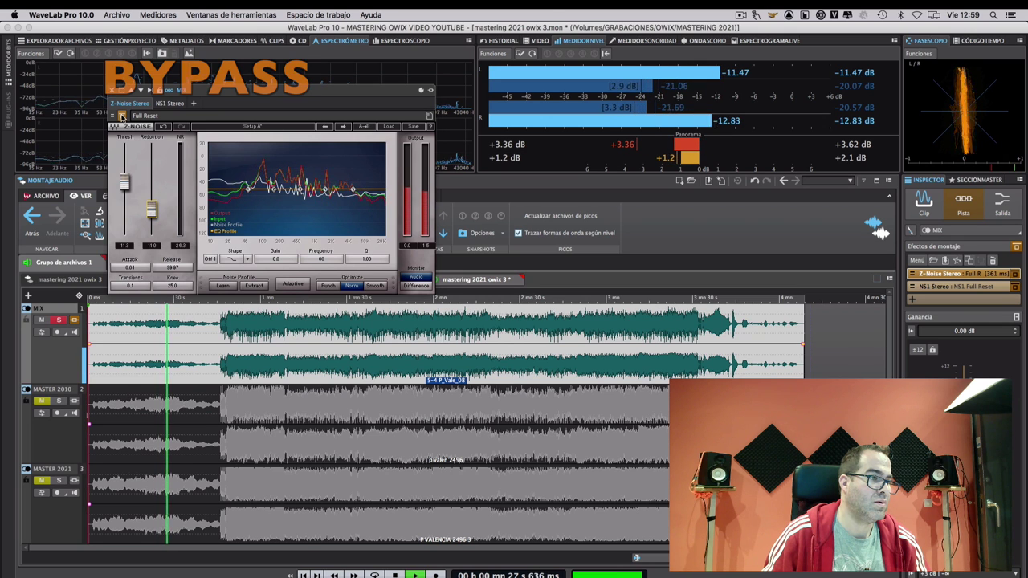
left_click(122, 116)
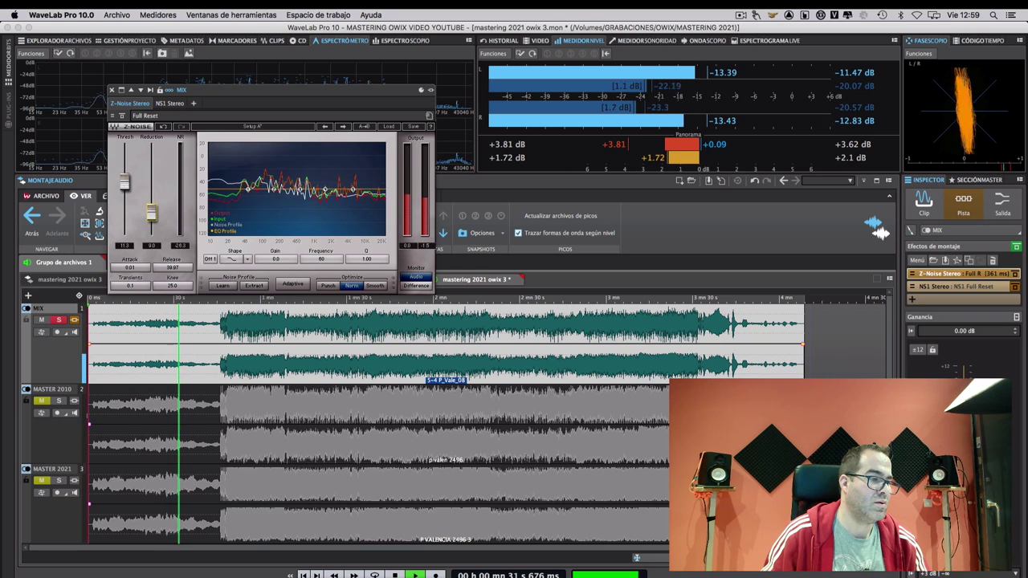
key("space")
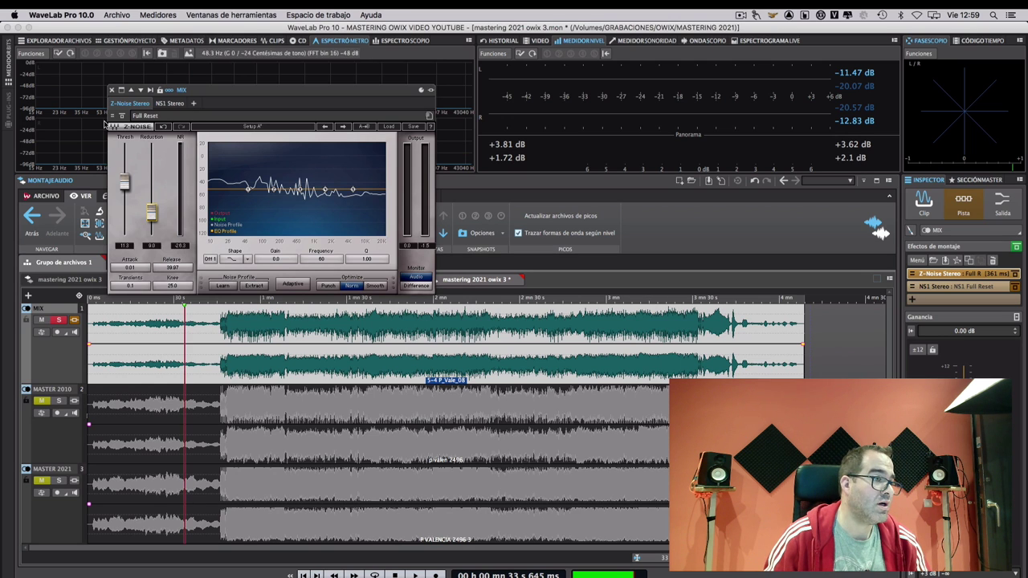
- Set the NS1 noise suppressor on the MIX track to 20.1 while listening to the intro, and close the plug-in window
left_click(164, 104)
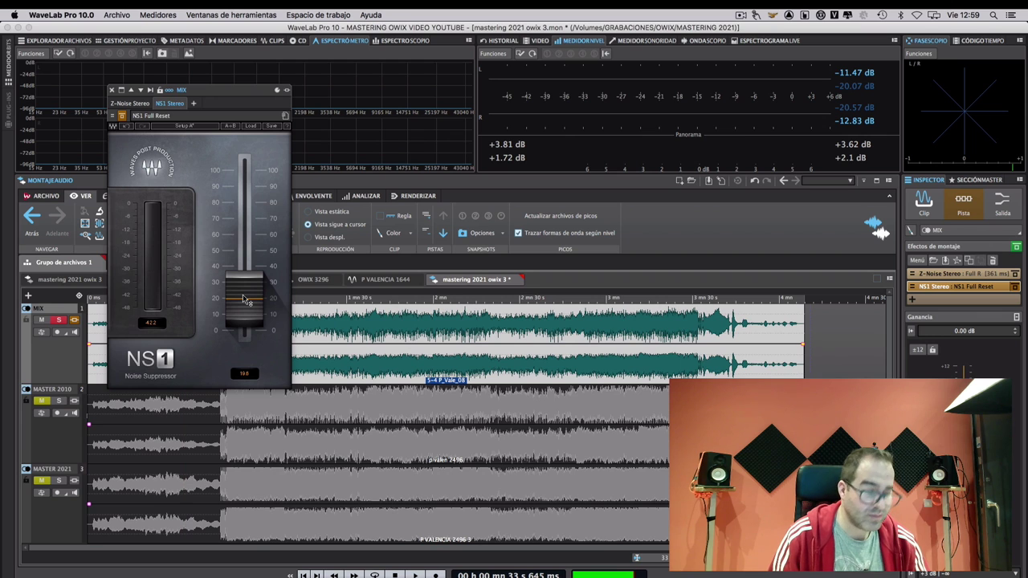
key("space")
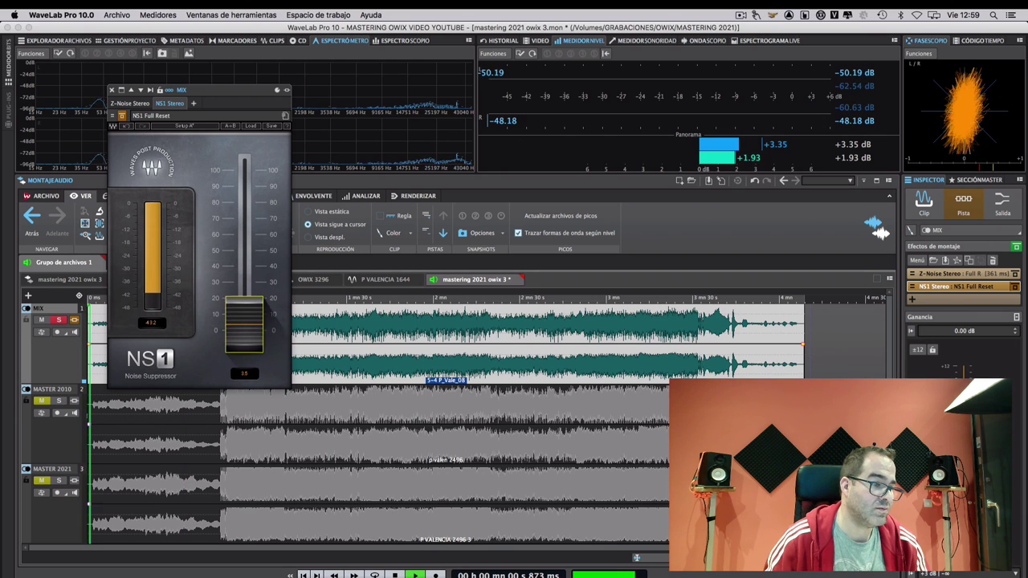
left_click_drag(244, 330, 243, 297)
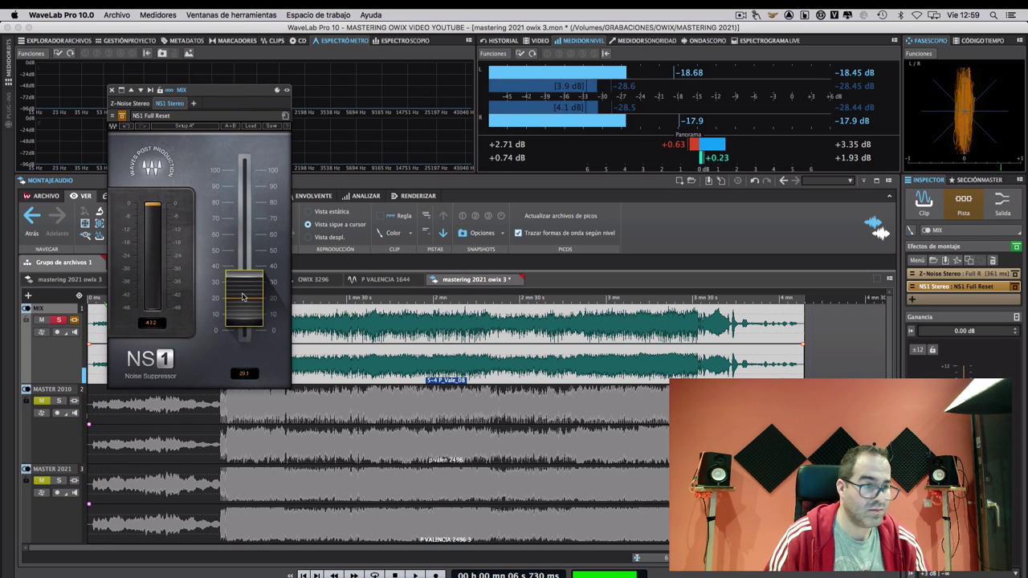
key("space")
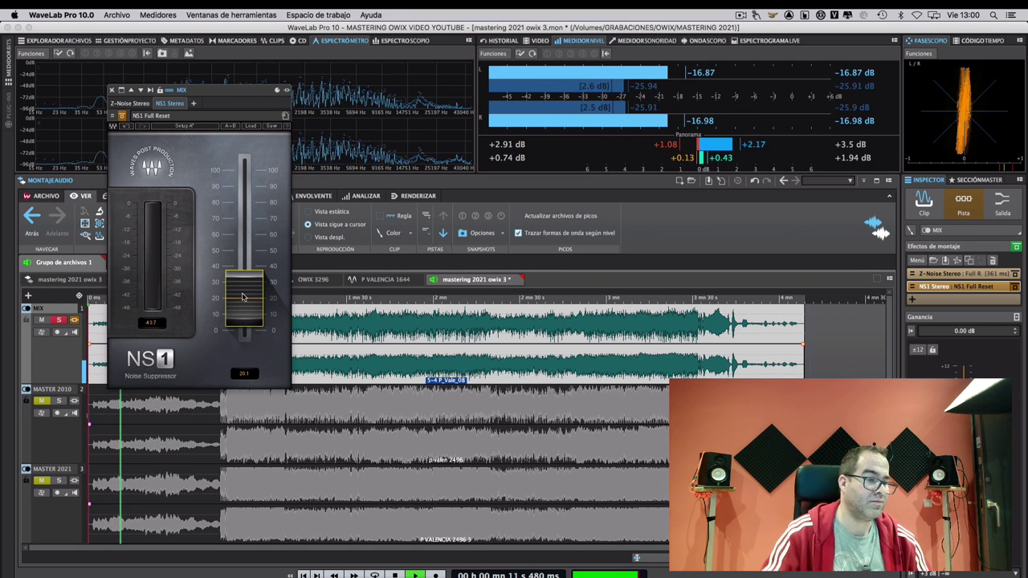
mouse_move(242, 298)
left_mouse_down()
mouse_move(242, 176)
mouse_move(243, 300)
left_mouse_up()
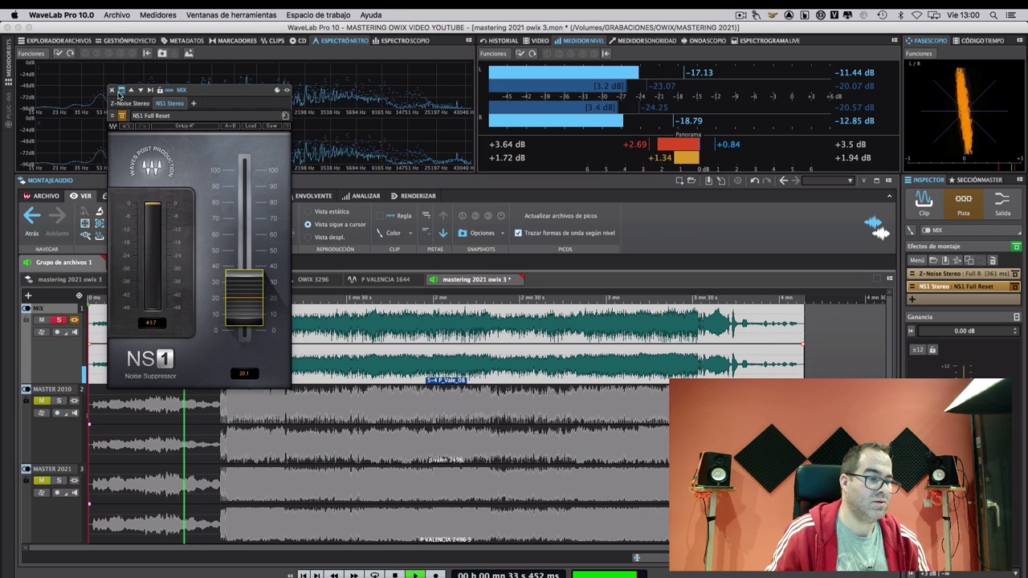
left_click(111, 89)
key("space")
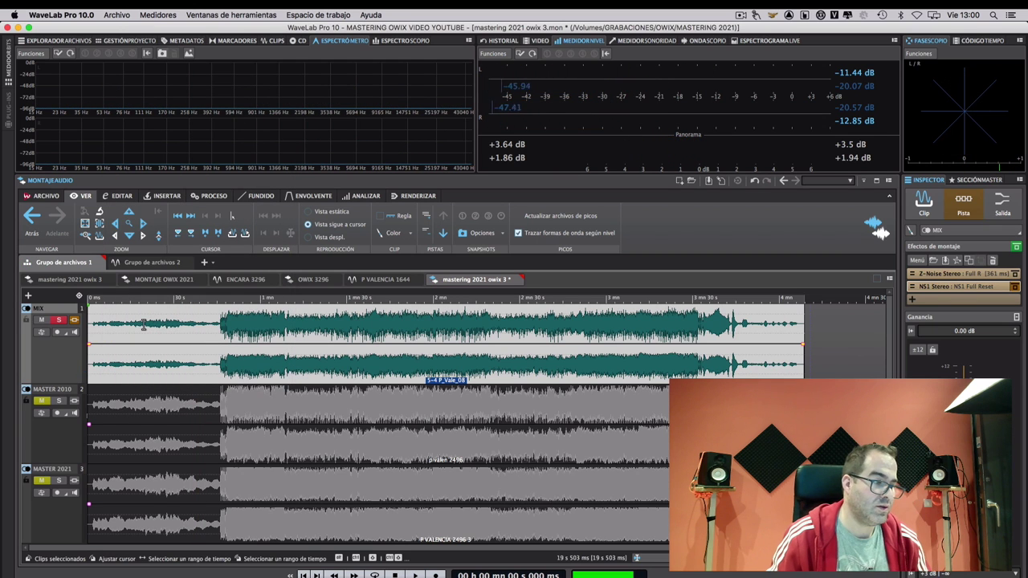
- Play the MIX intro from the start and compare it with the whole track effect chain bypassed and active
key("space")
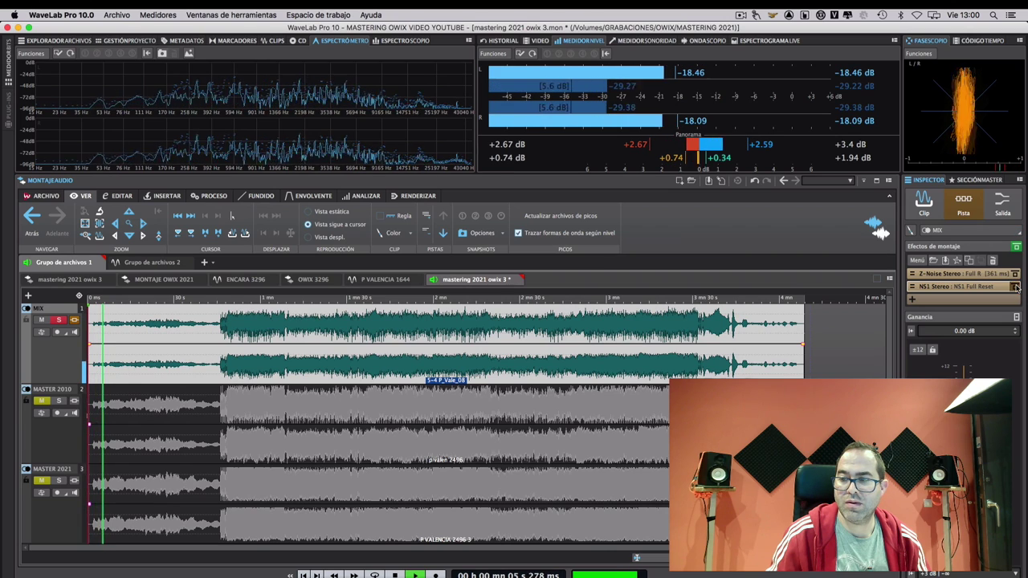
left_click(1016, 248)
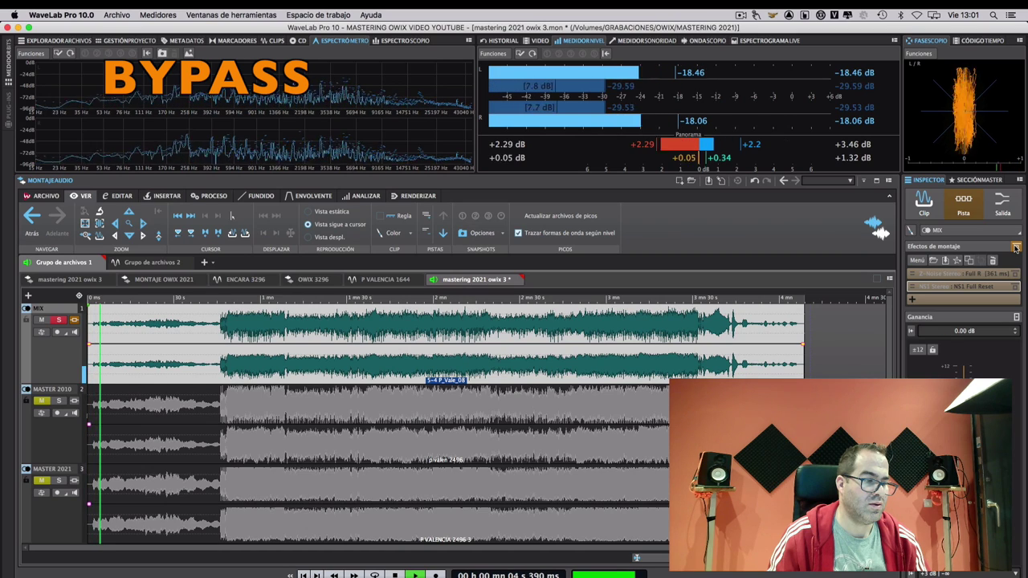
left_click(1016, 248)
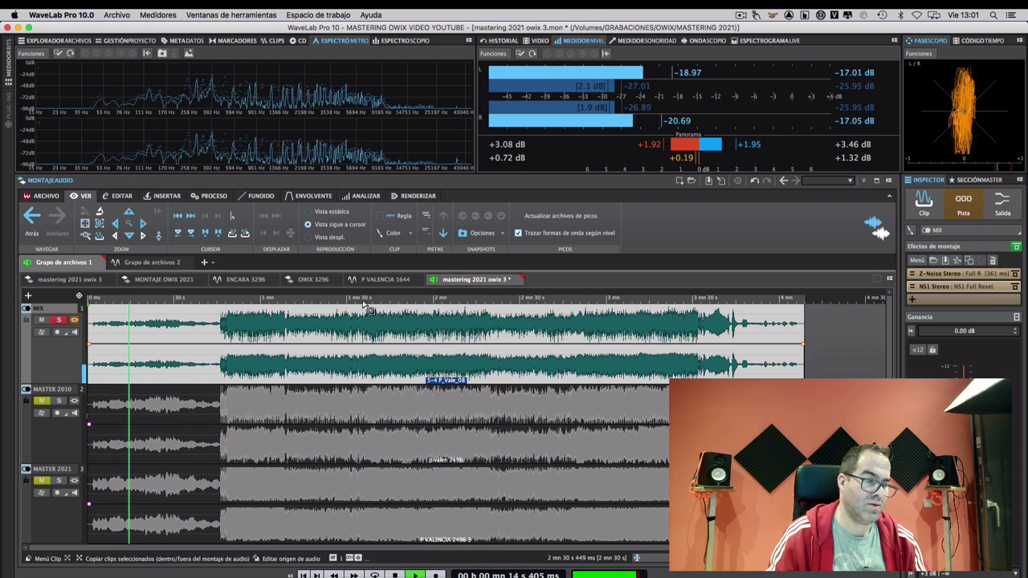
- Play the MIX from about 50 s in the loud section and compare the track effect chain bypassed and active
left_click(231, 309)
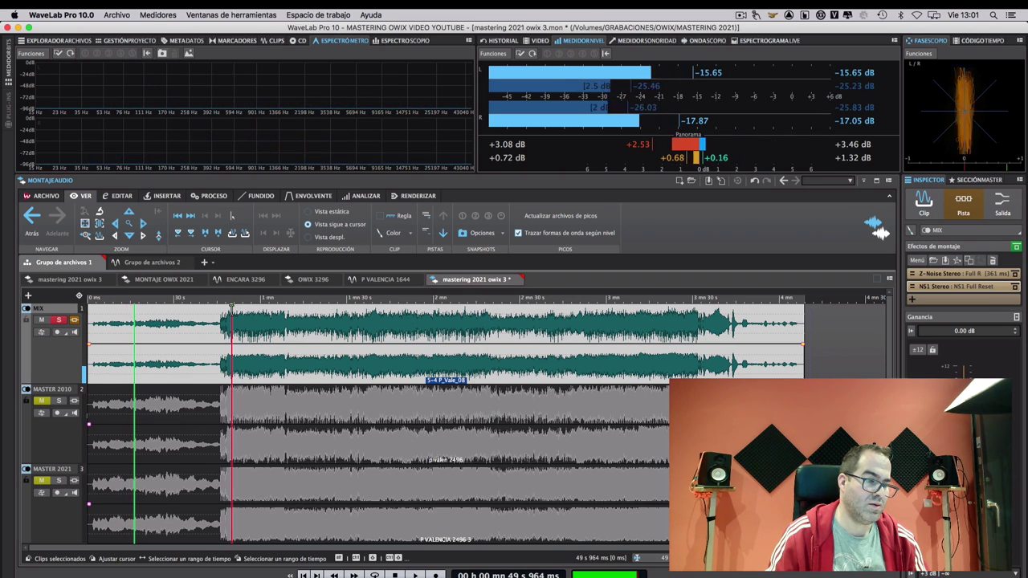
key("space")
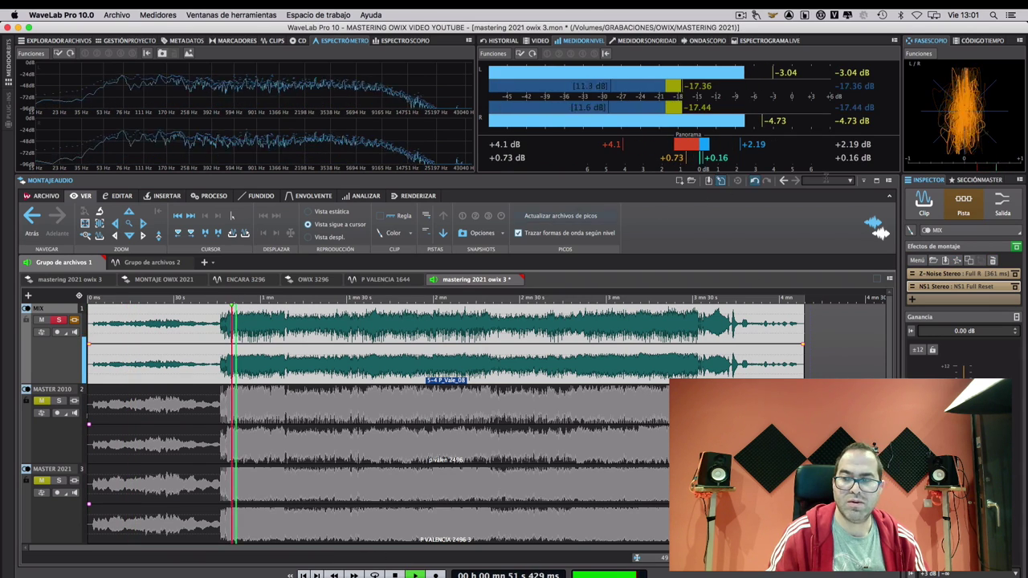
left_click(1016, 248)
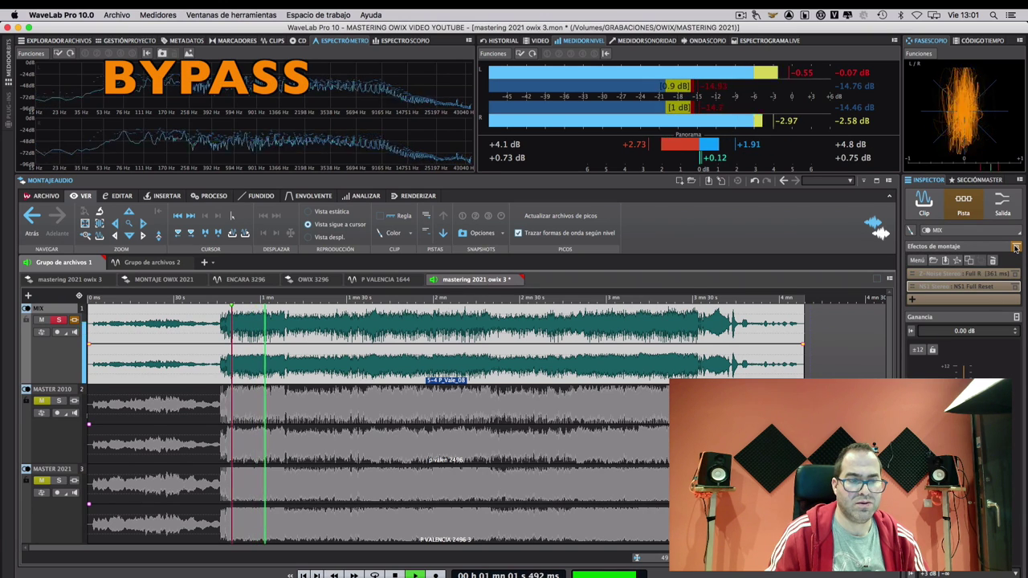
left_click(1016, 248)
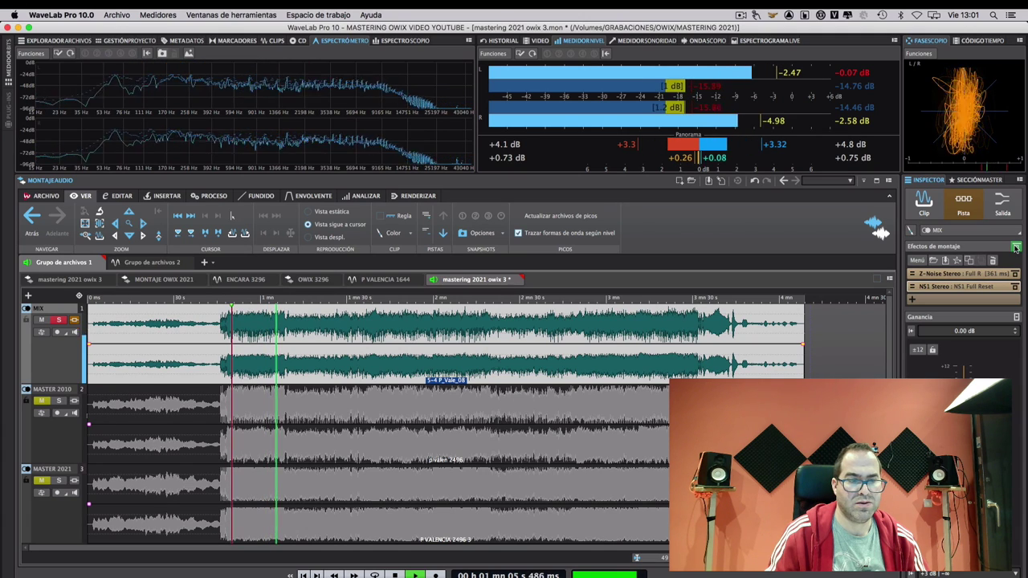
- Stop playback, show the master section effects and open the MasterRig plug-in
key("space")
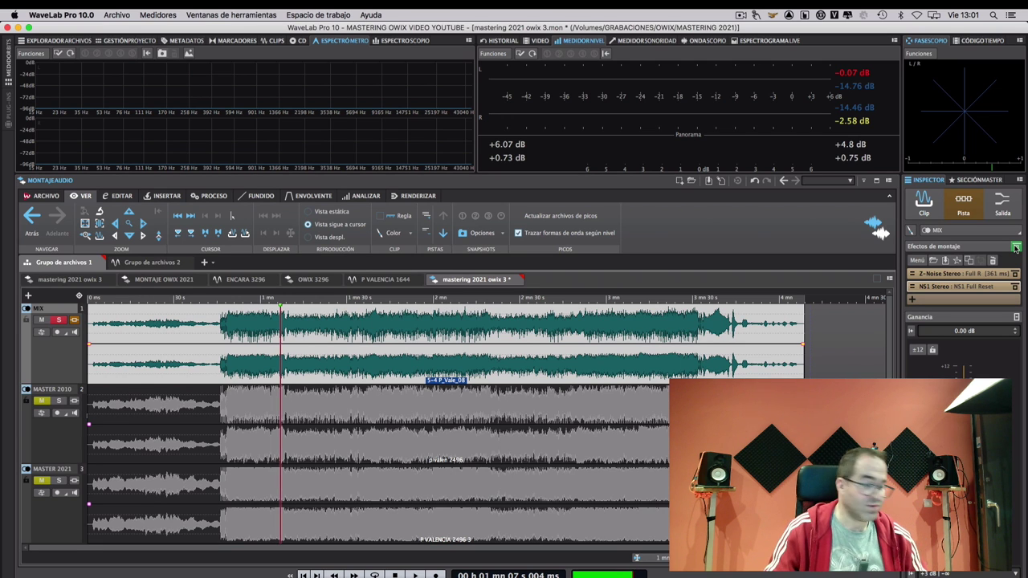
left_click(1002, 206)
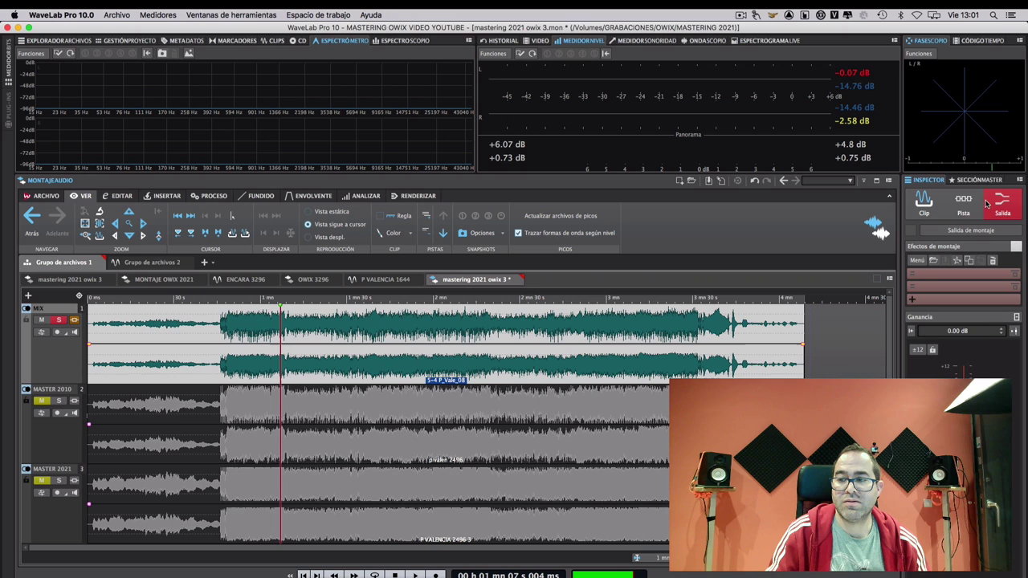
left_click(972, 180)
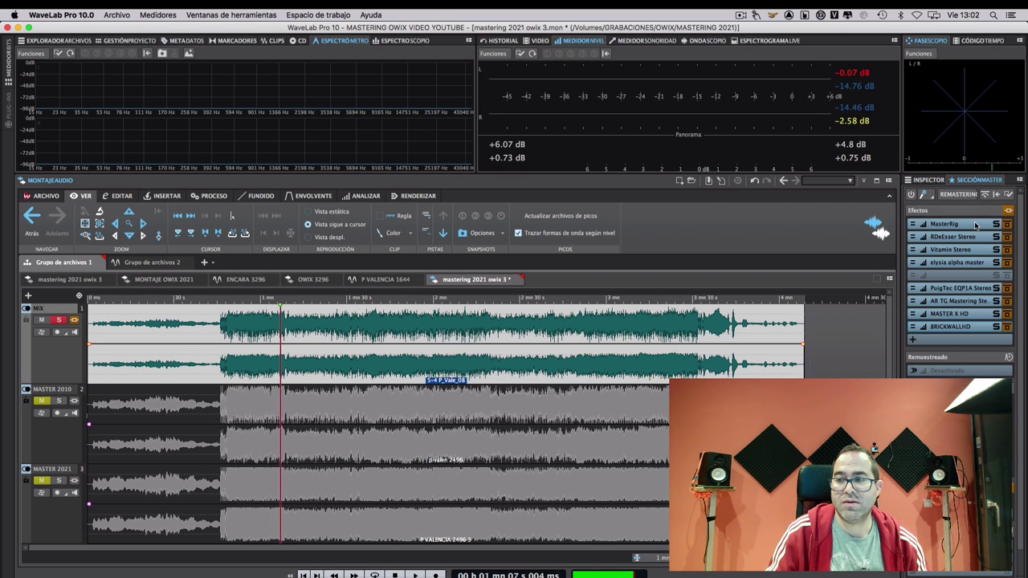
left_click(1007, 224)
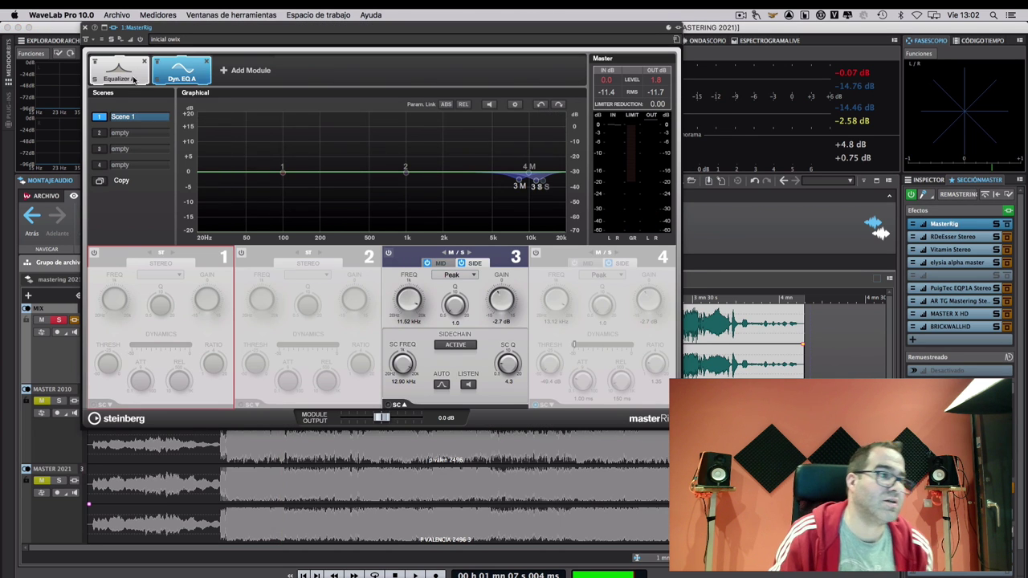
- Examine MasterRig's Equalizer A low cut and the Mid and Side settings of band 3 in Dyn. EQ A
left_click(120, 73)
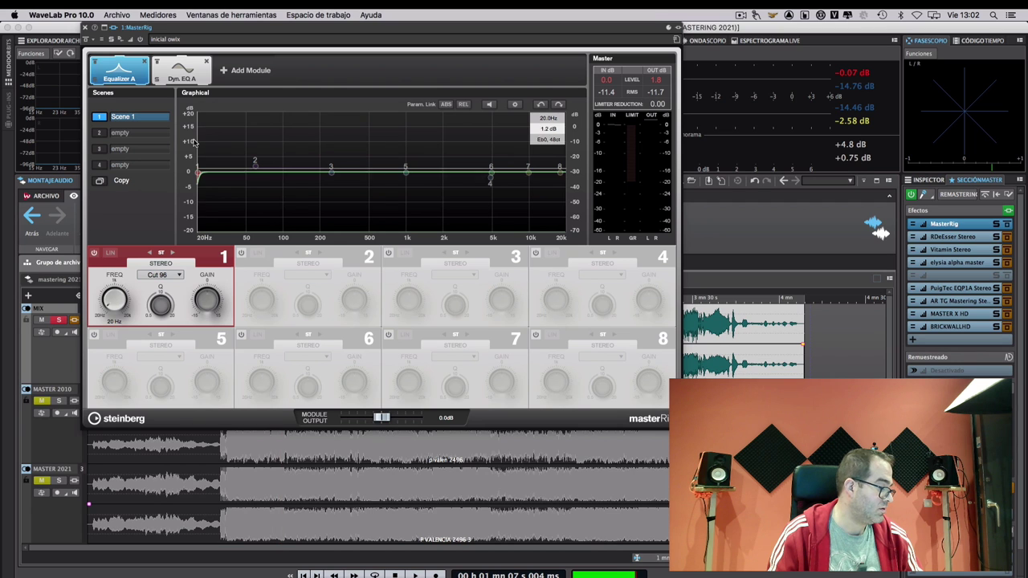
left_click(182, 70)
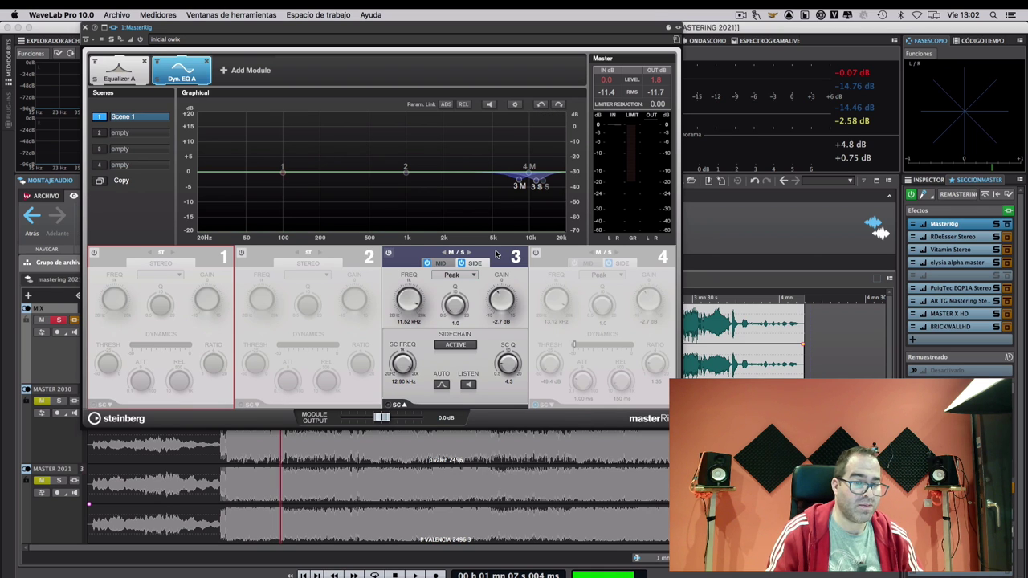
left_click(440, 262)
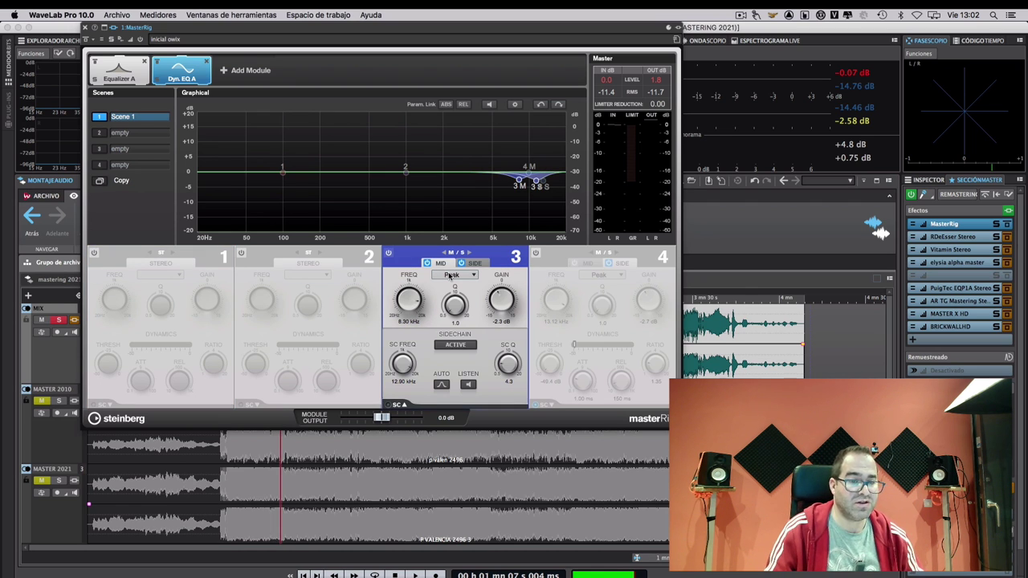
left_click(474, 263)
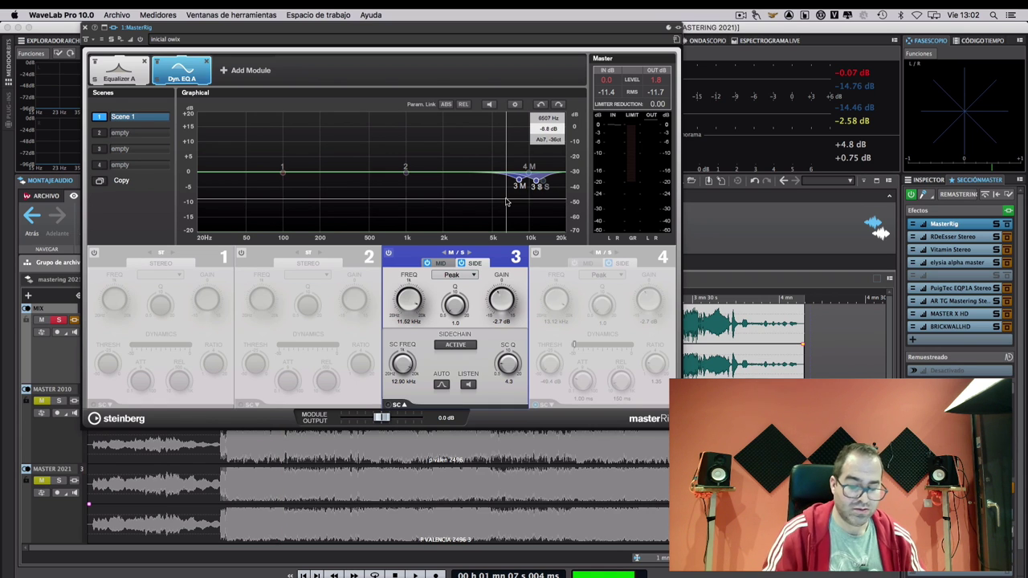
- Play the MIX from about 1 min 7 s, compare MasterRig bypassed and active several times, leave it active and close its window
key("space")
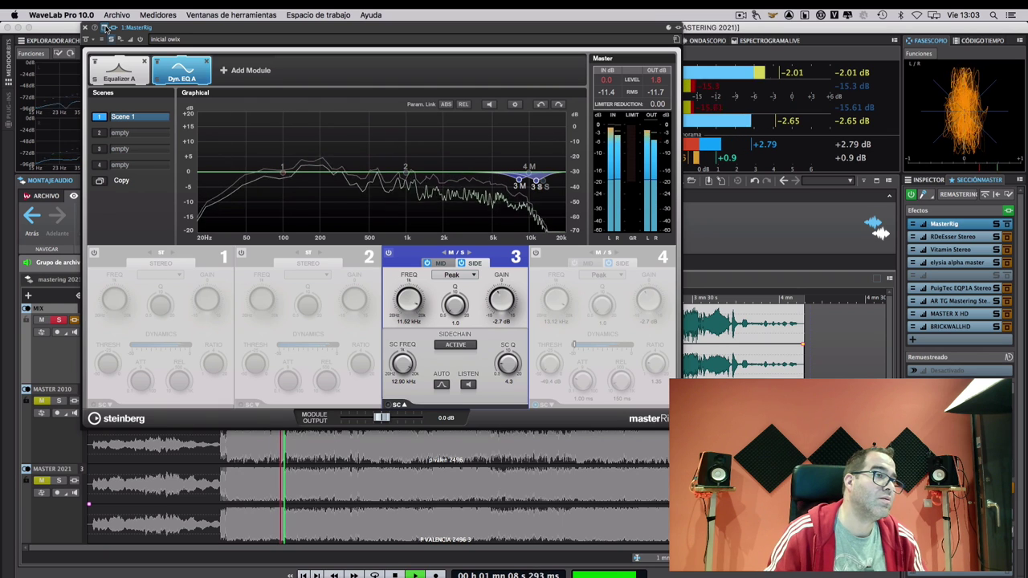
left_click(87, 40)
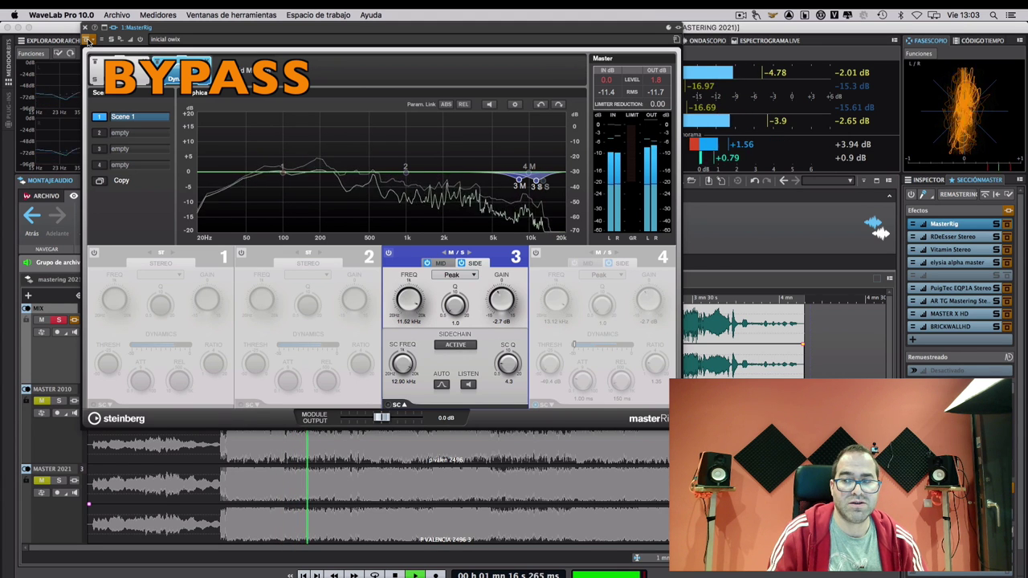
left_click(88, 40)
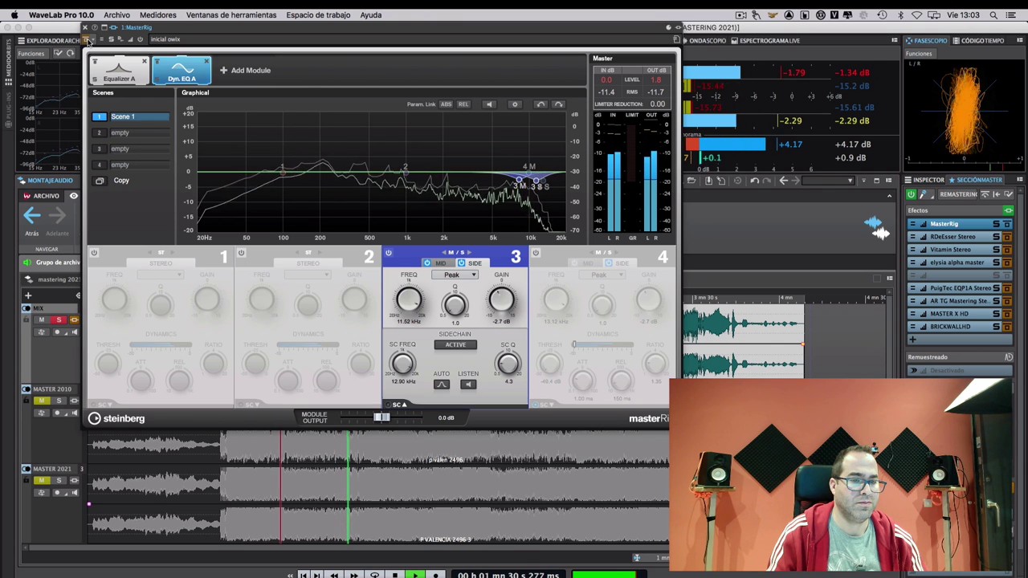
left_click(90, 39)
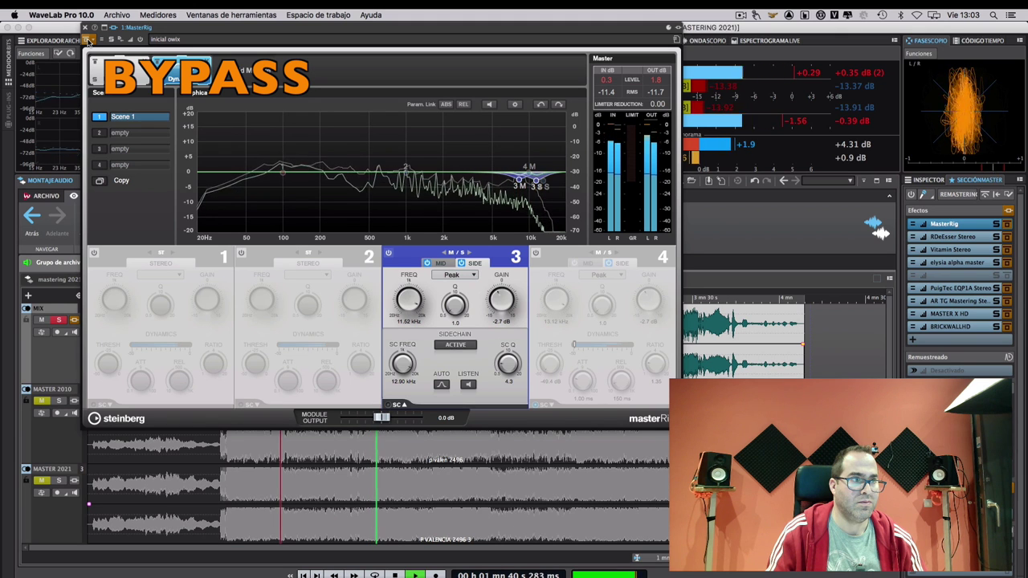
left_click(89, 40)
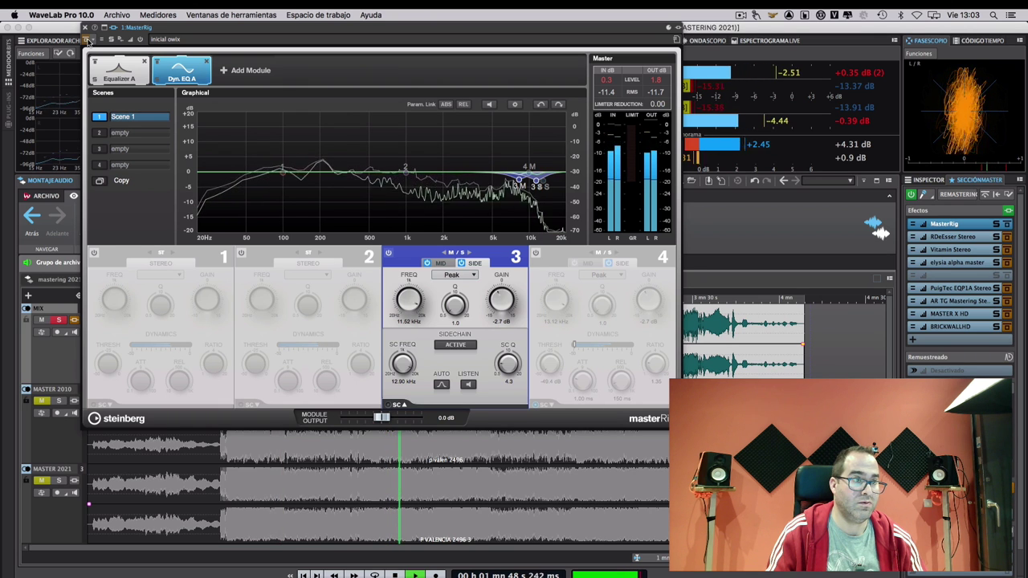
left_click(88, 40)
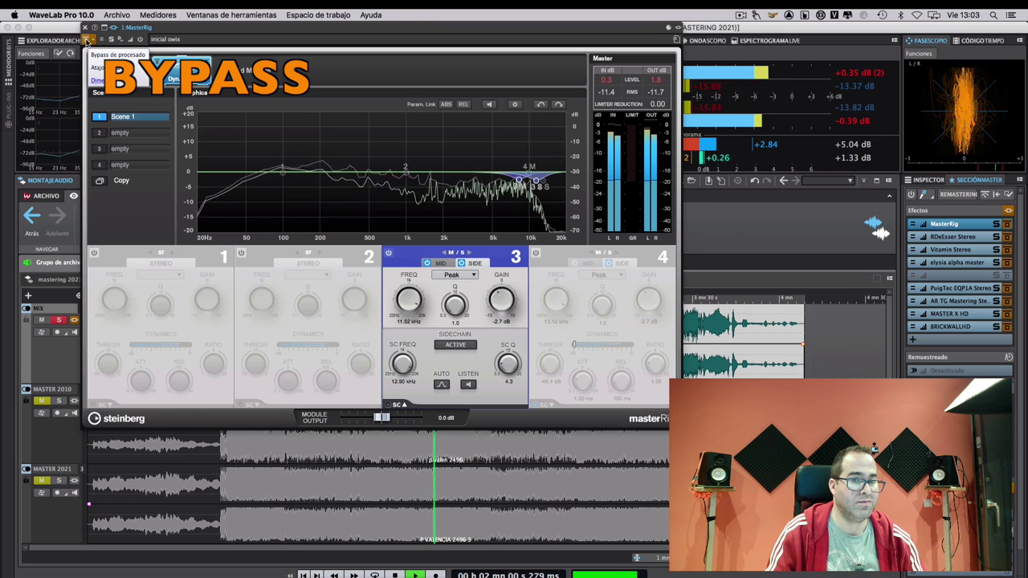
key("space")
left_click(85, 29)
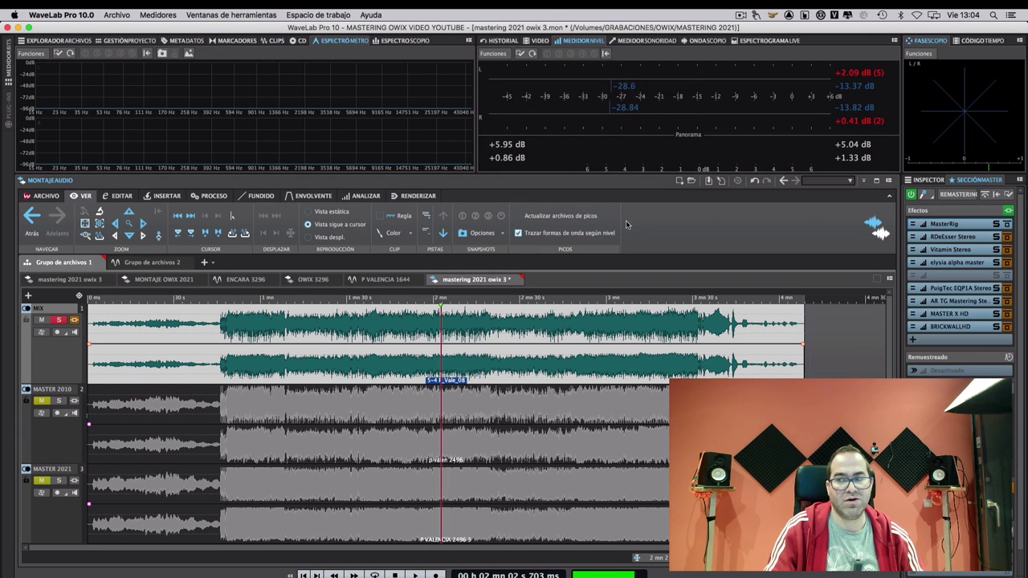
- Open RDeEsser, play the MIX from about 1 min 31 s comparing it bypassed and active, leave it active and close its window
left_click(954, 238)
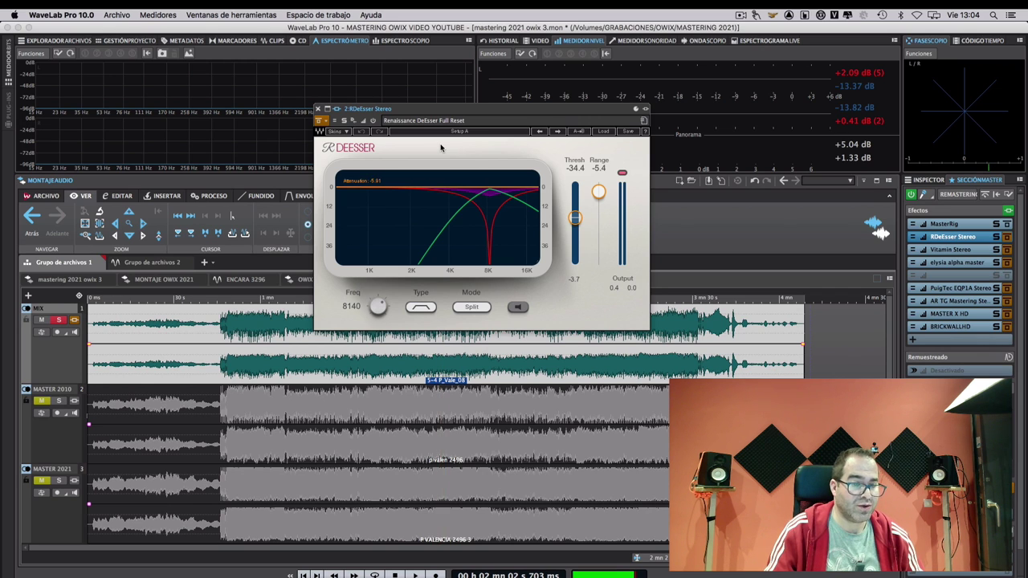
left_click(352, 367)
key("space")
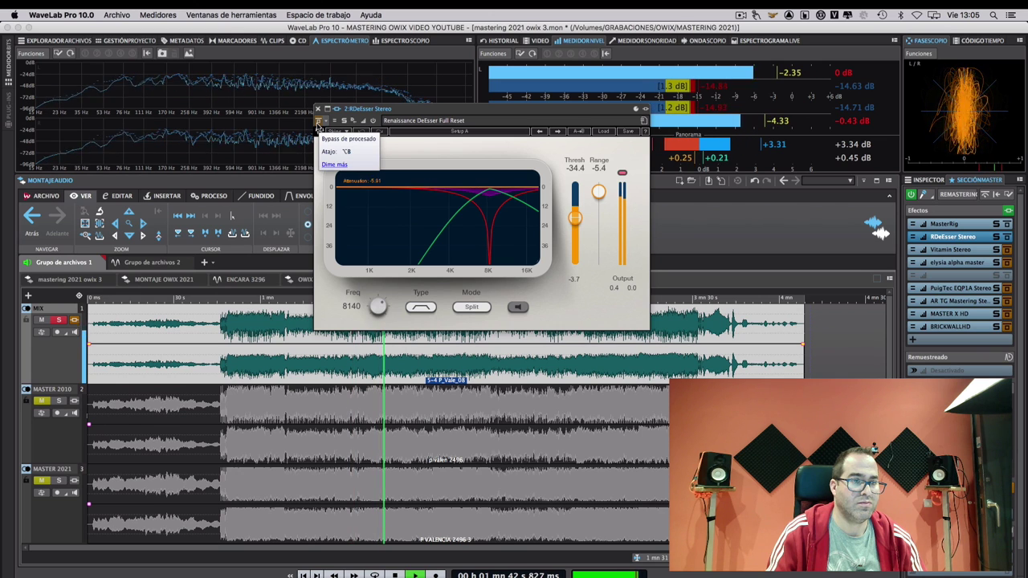
left_click(318, 122)
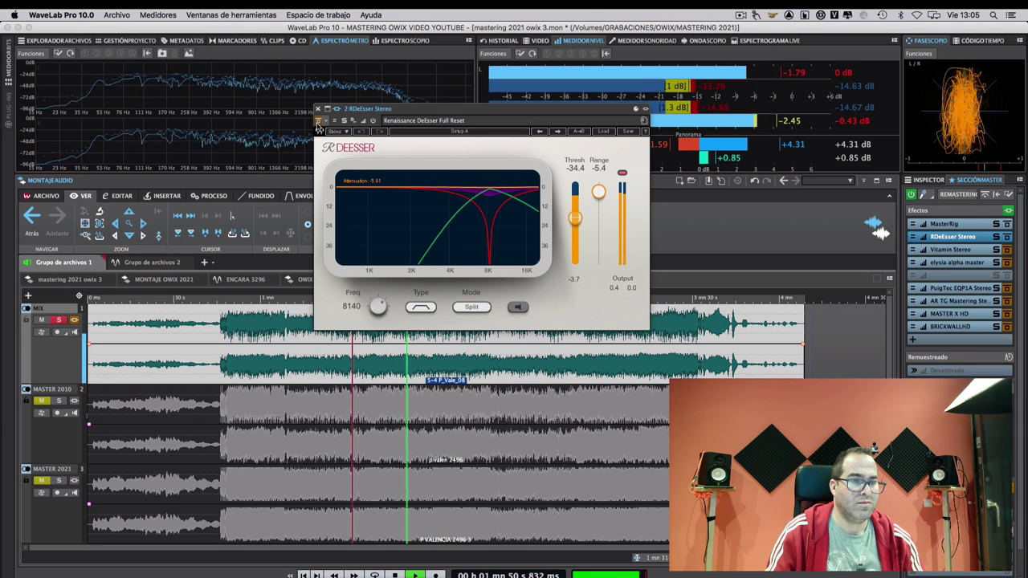
left_click(319, 125)
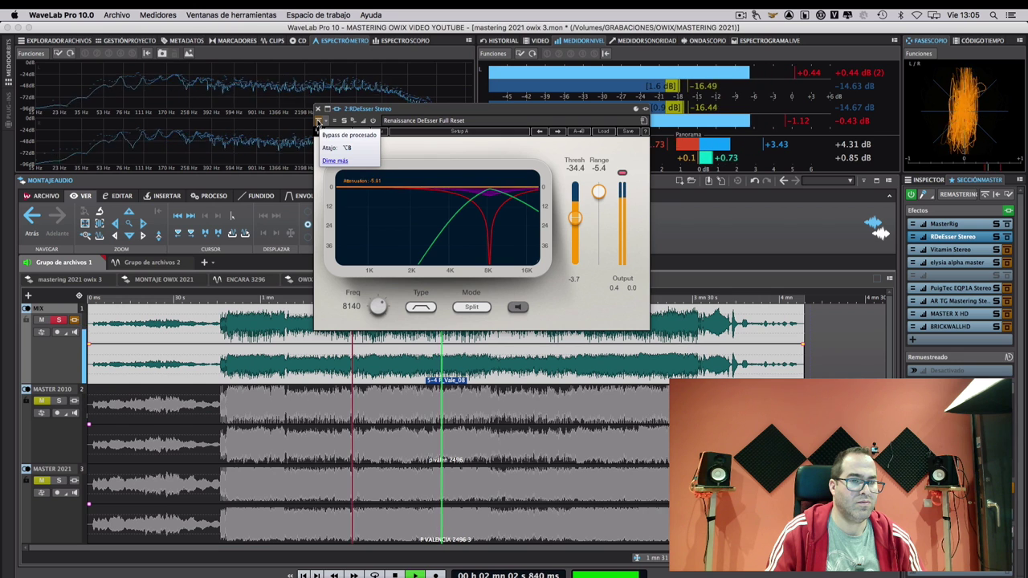
left_click(319, 122)
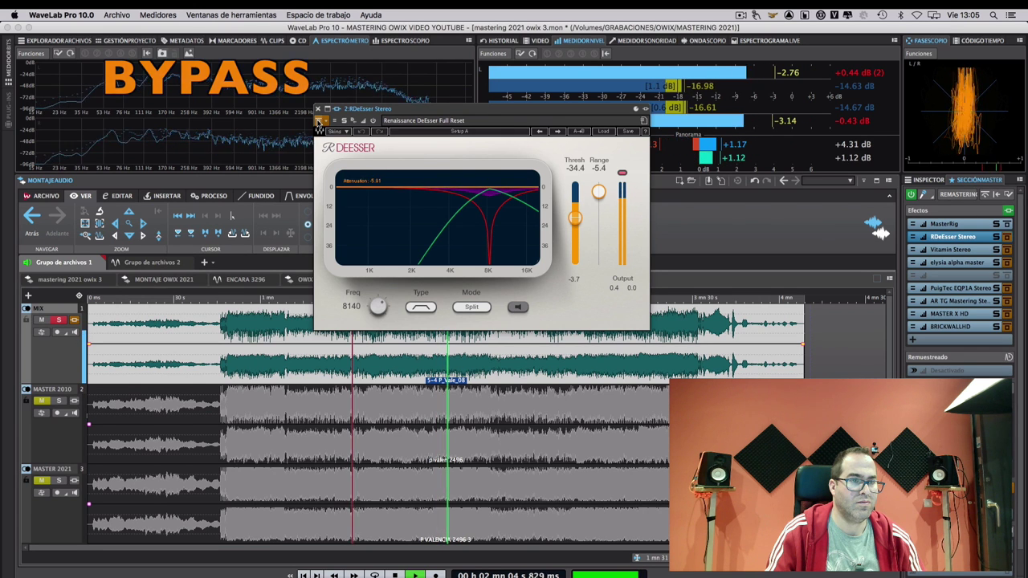
key("space")
left_click(318, 109)
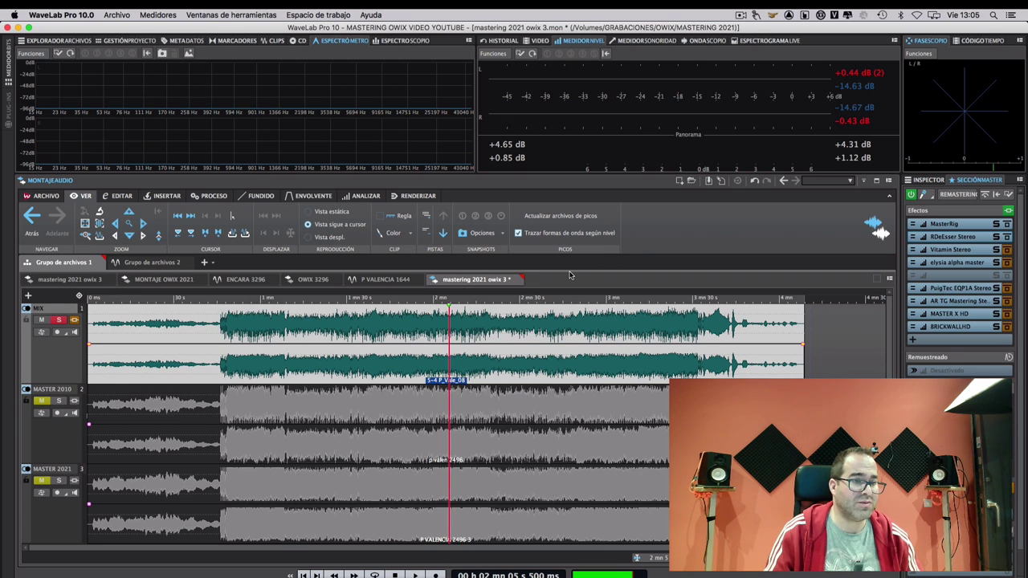
- Open Vitamin, play the MIX from about 1 min 33 s comparing it bypassed and active, leave it active and close its window
left_click(943, 249)
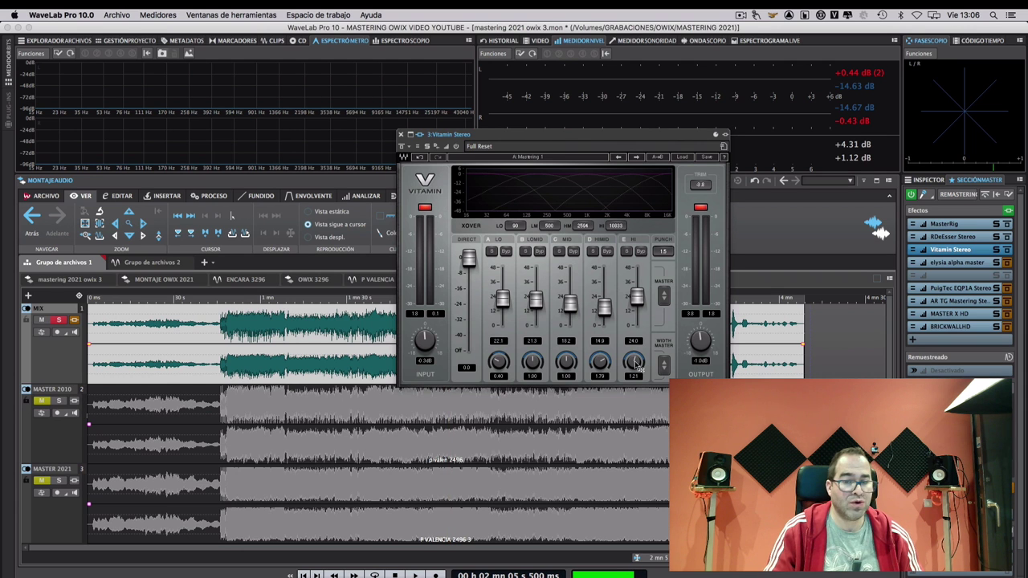
left_click(360, 392)
key("space")
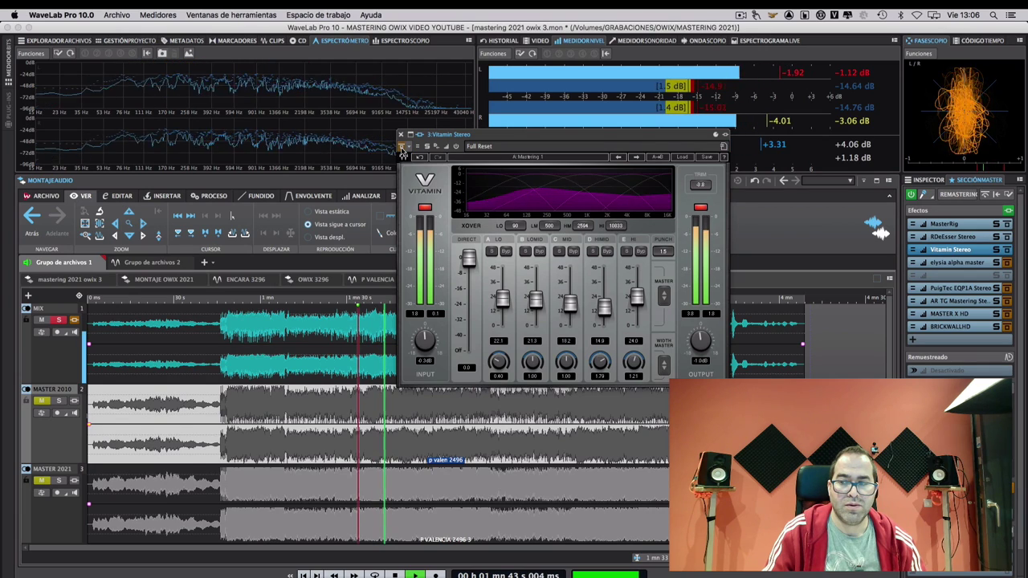
left_click(424, 208)
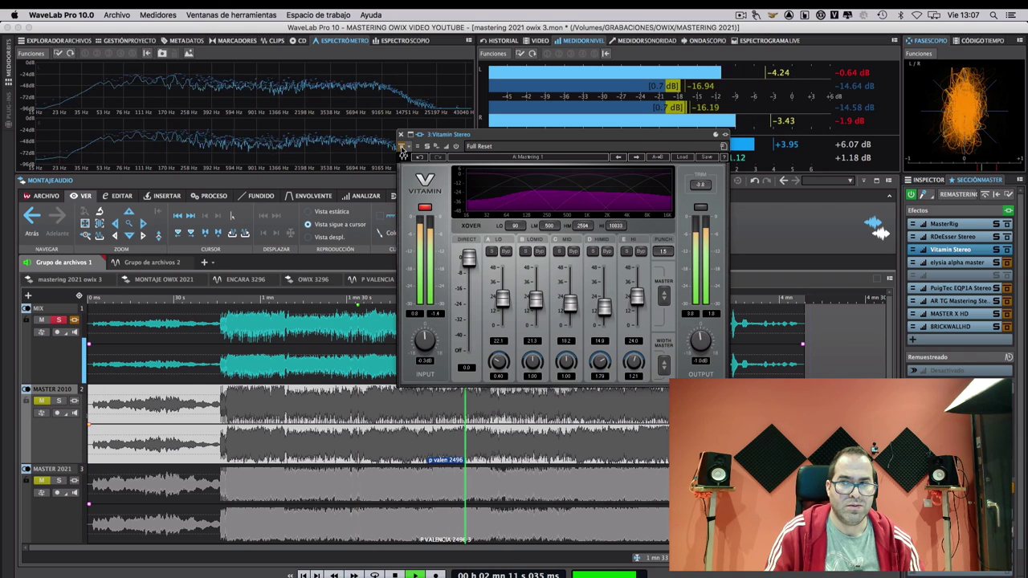
left_click(402, 147)
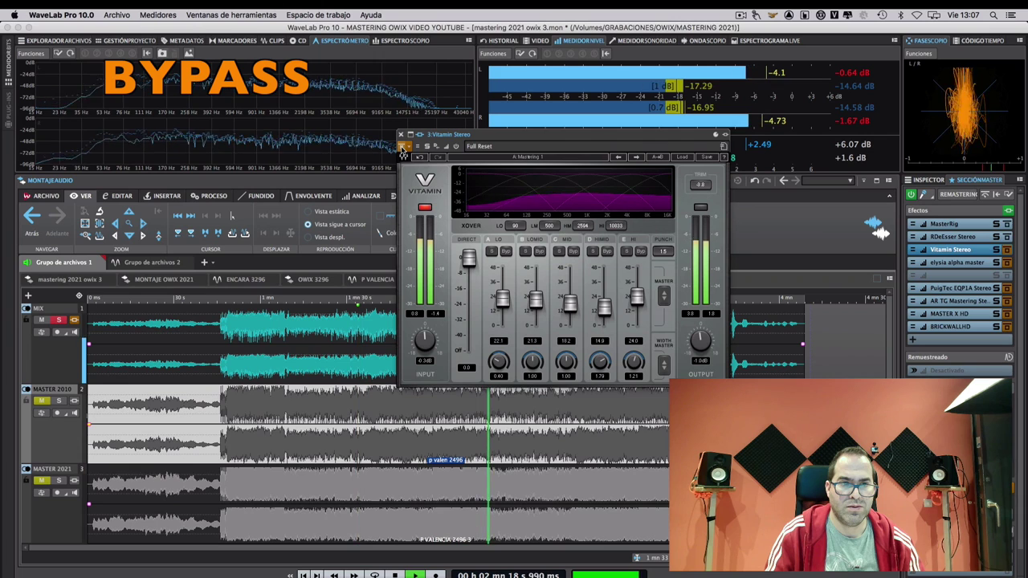
left_click(402, 149)
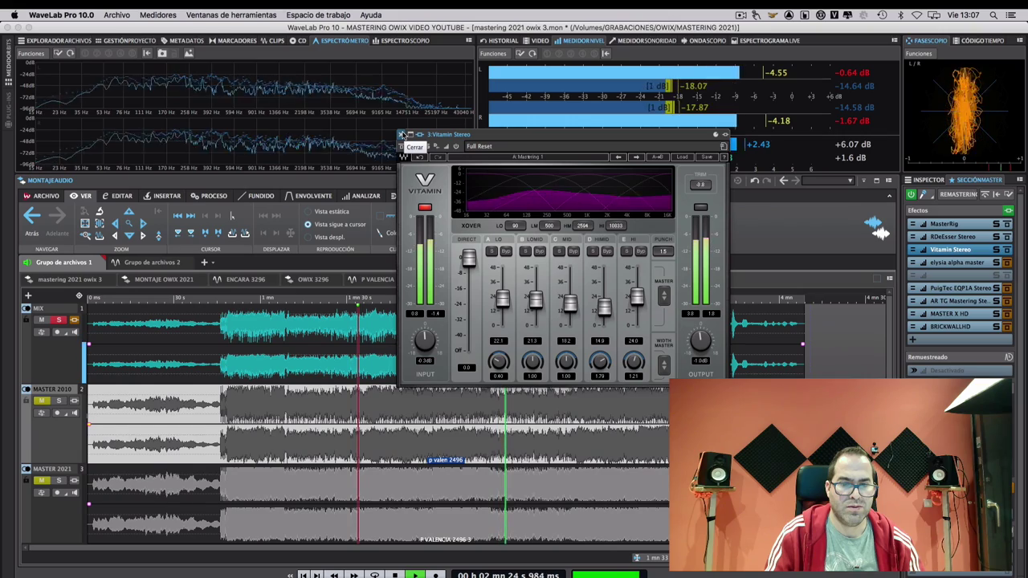
left_click(402, 134)
key("space")
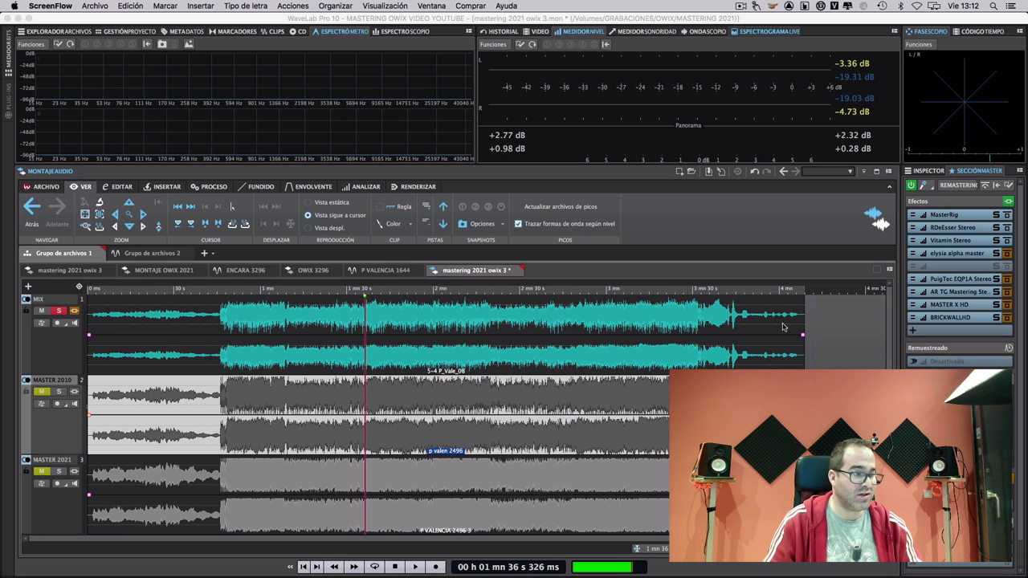
- Open elysia alpha master, play the MIX from about 1 min 36 s comparing it bypassed and active, leave it active and close its window
left_click(945, 253)
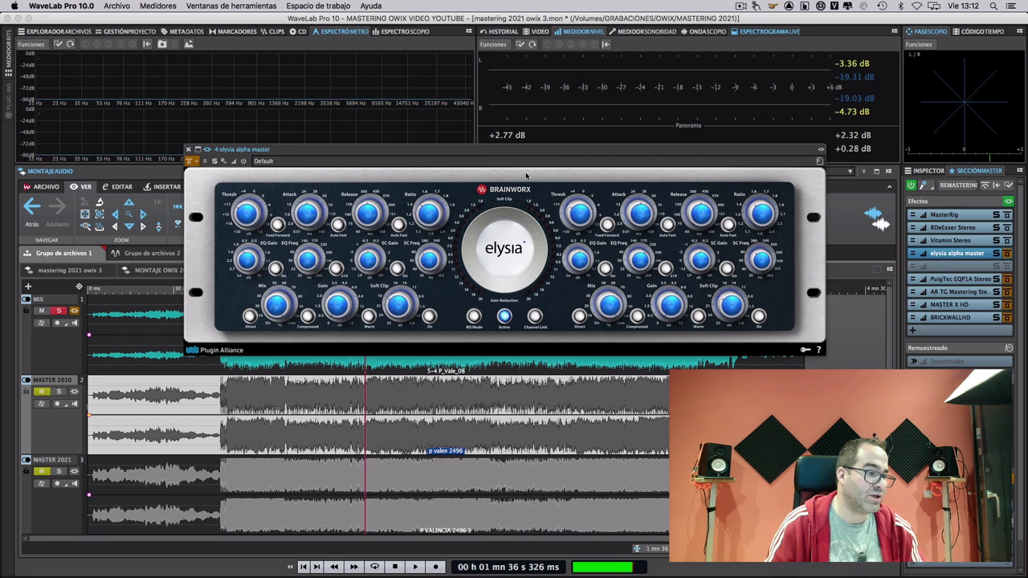
left_click_drag(521, 153, 630, 181)
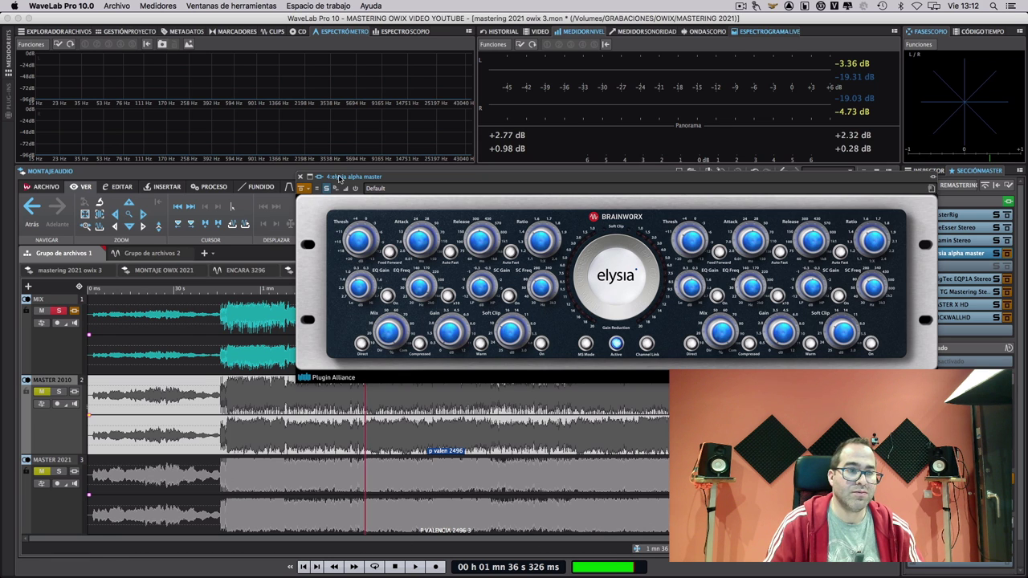
left_click_drag(334, 176, 367, 144)
key("space")
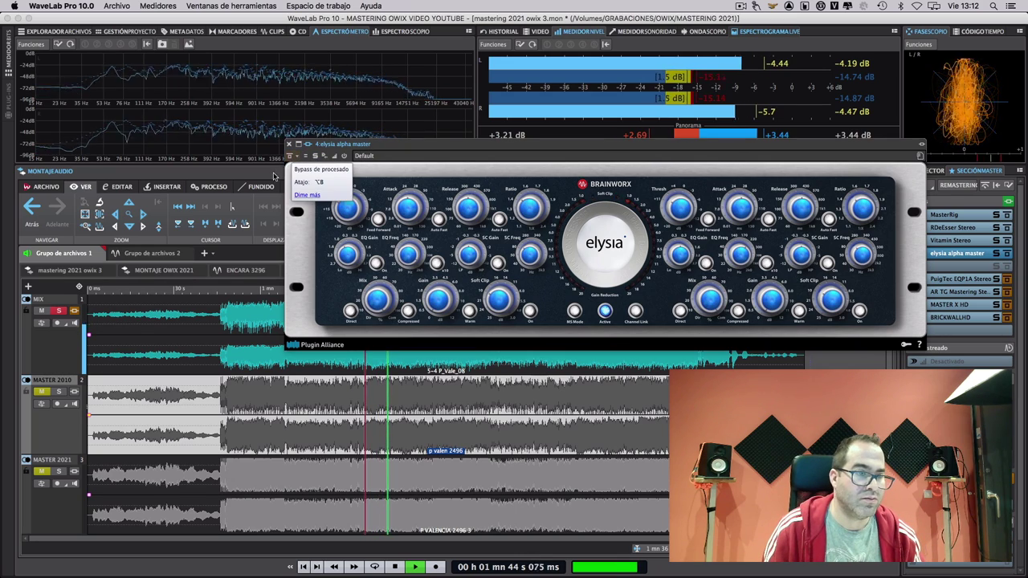
left_click(291, 157)
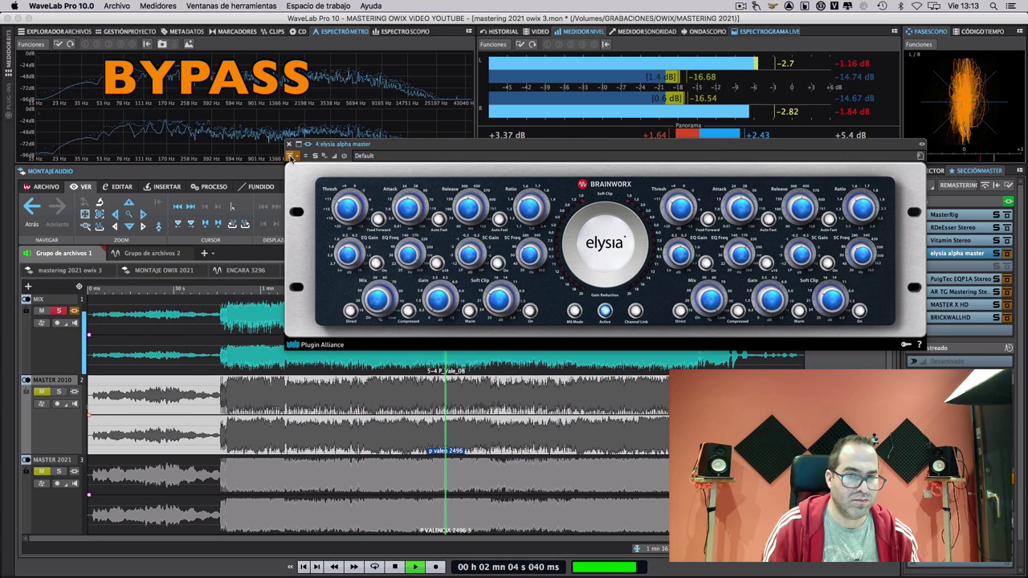
left_click(289, 156)
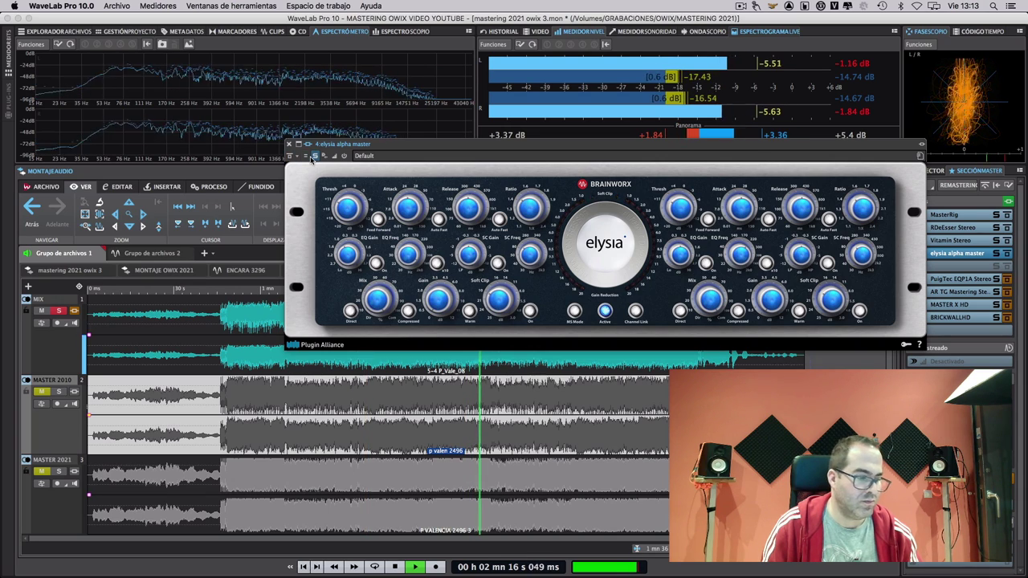
key("space")
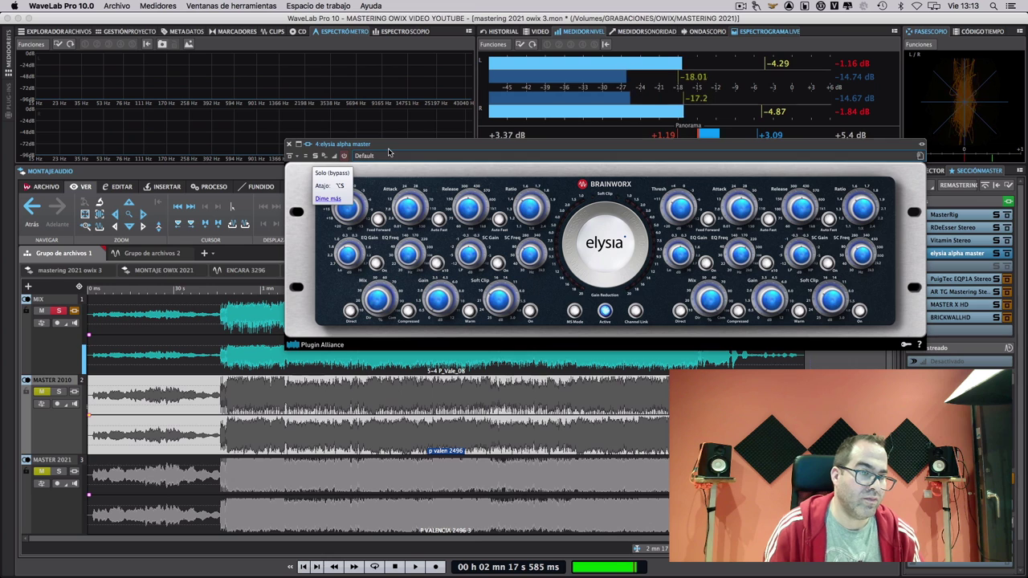
left_click_drag(388, 151, 447, 148)
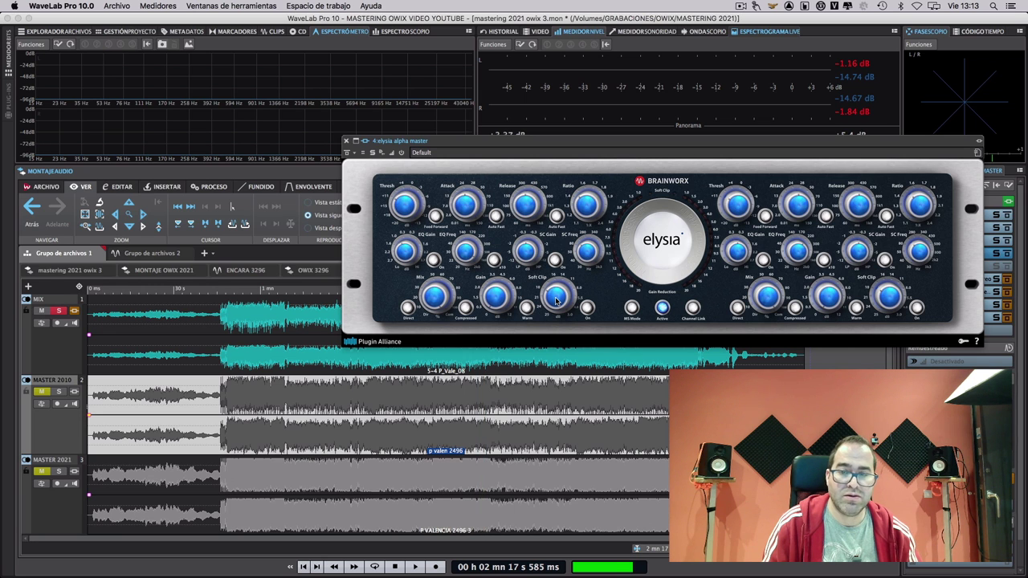
left_click(346, 141)
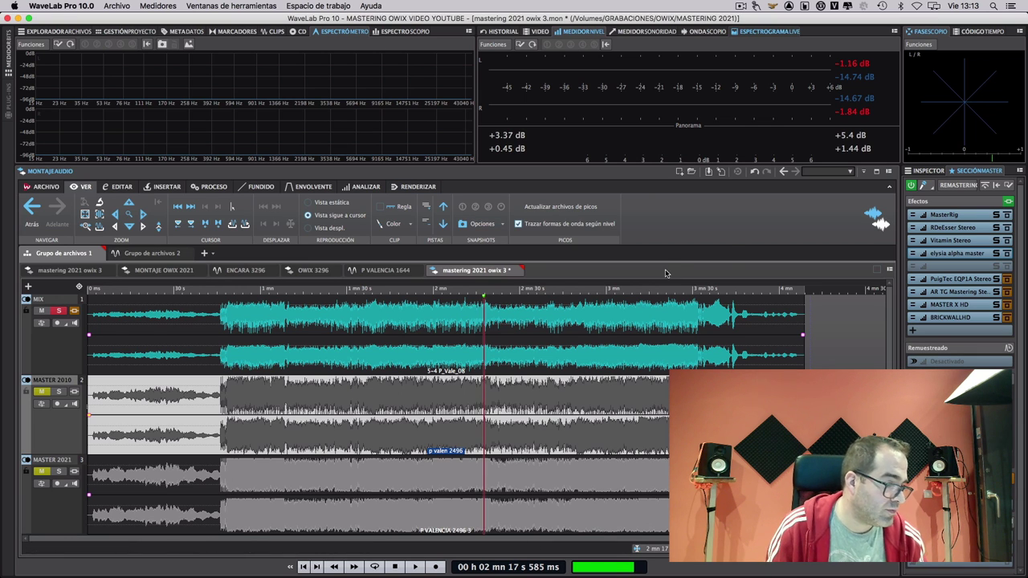
- Open AR TG Mastering and review its Input, Filter and Tone modules in their expanded mid/side views, returning to the full chain view
mouse_move(934, 296)
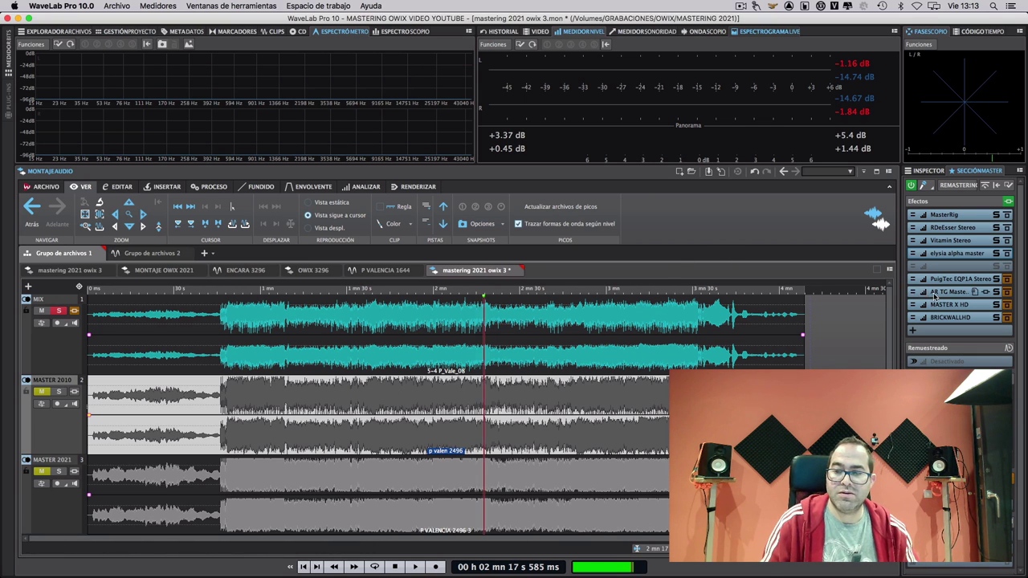
left_click(958, 294)
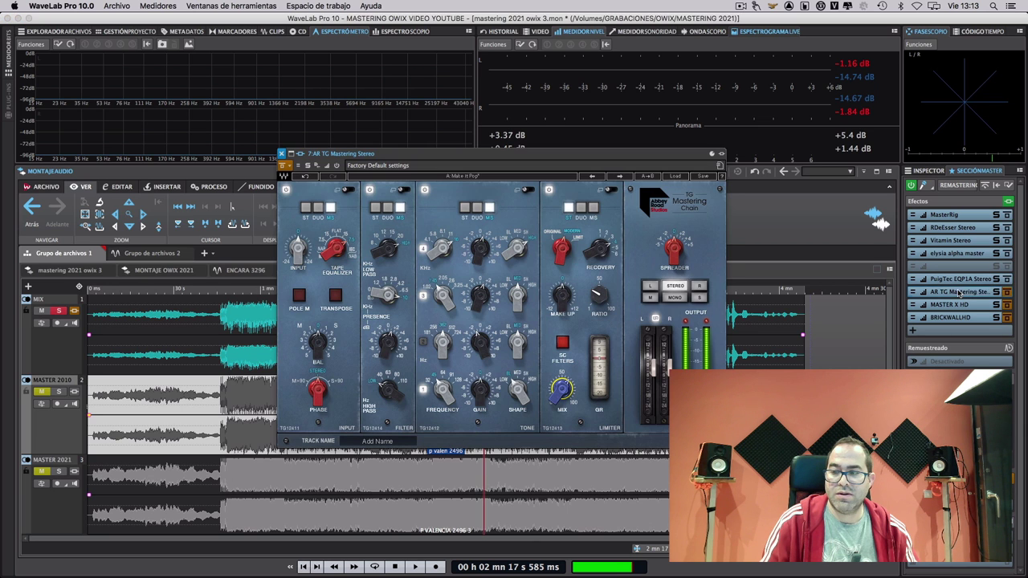
left_click_drag(464, 152, 534, 139)
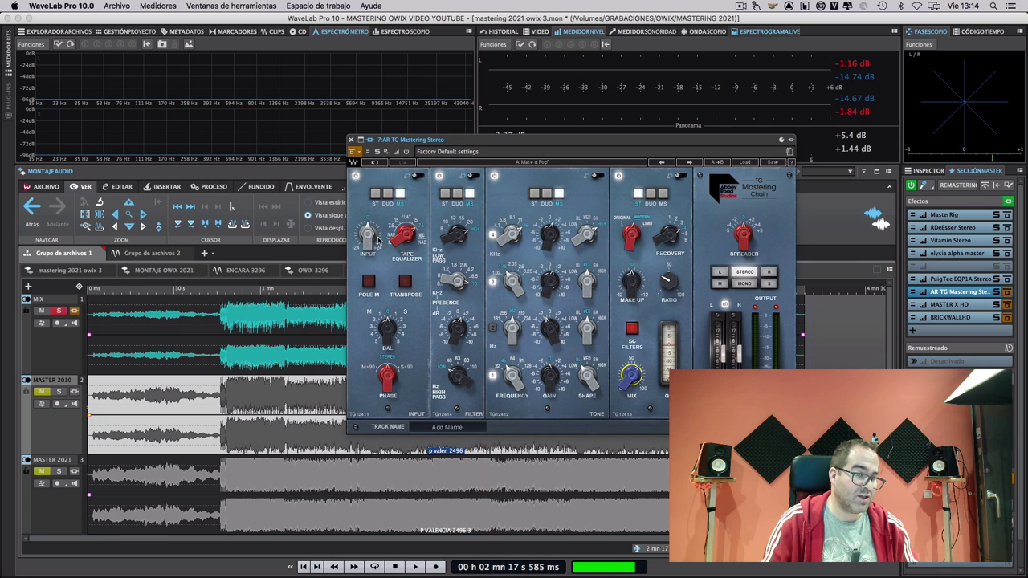
left_click(418, 176)
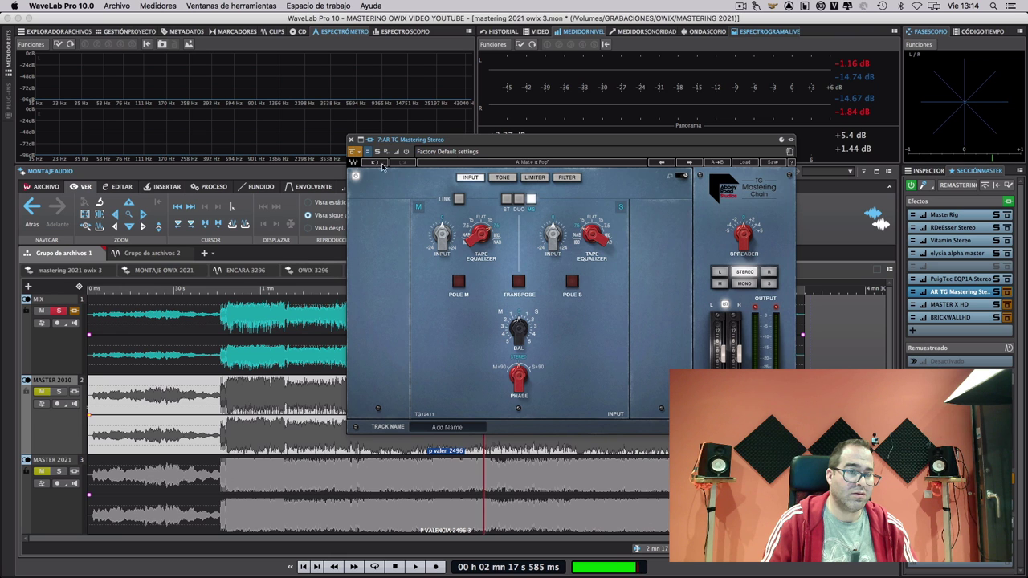
left_click(685, 175)
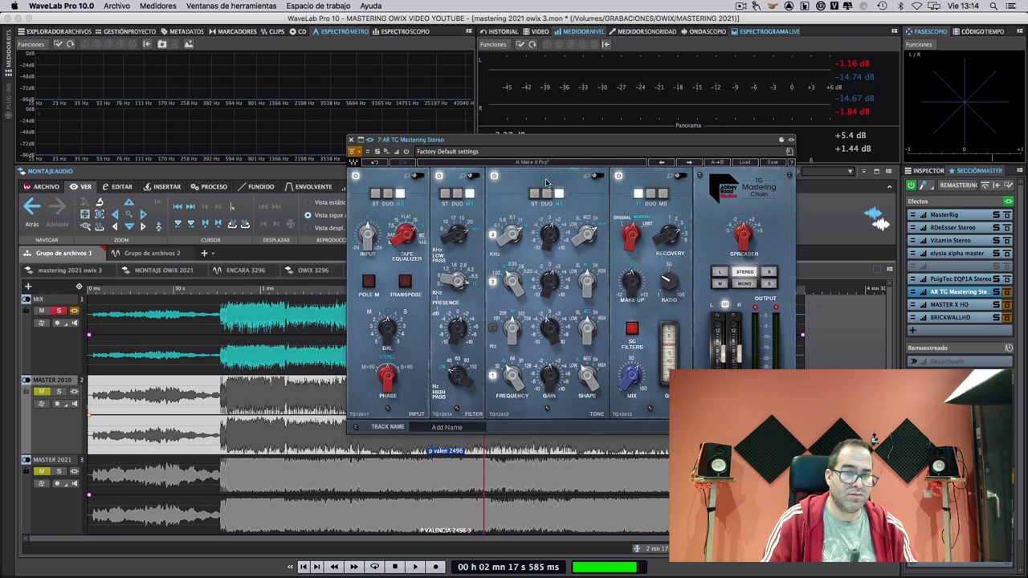
left_click(474, 176)
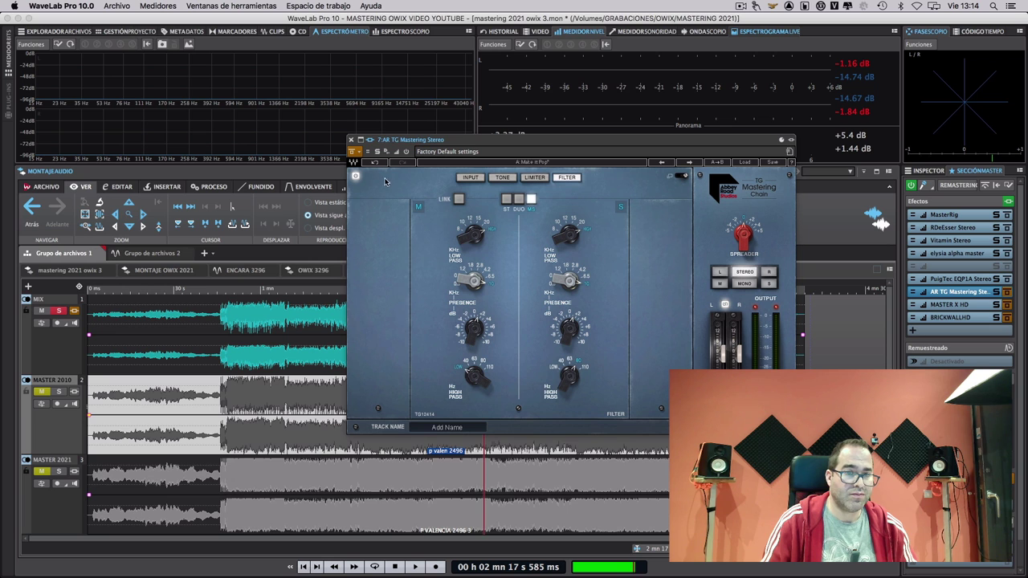
left_click(681, 180)
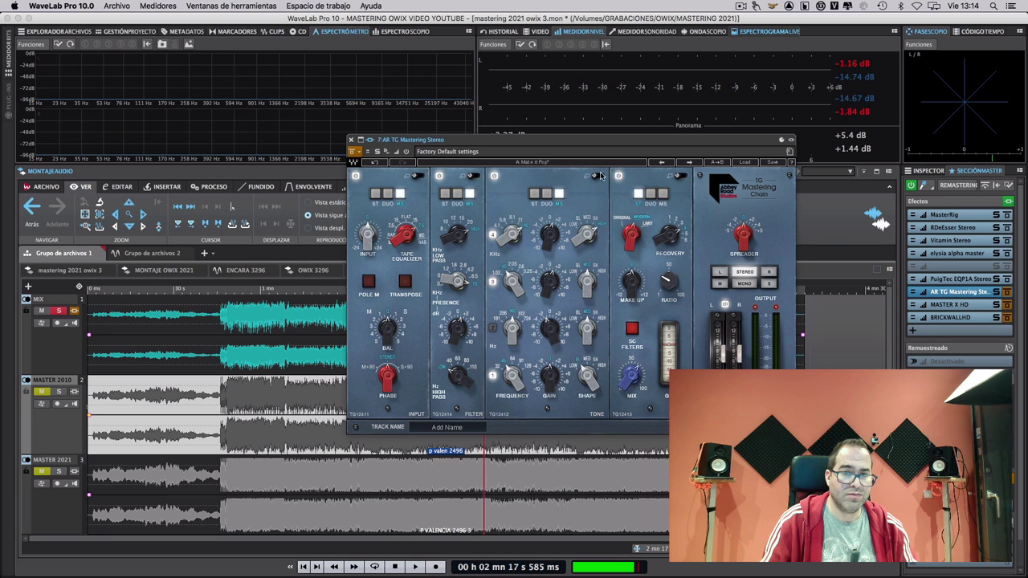
left_click(499, 226)
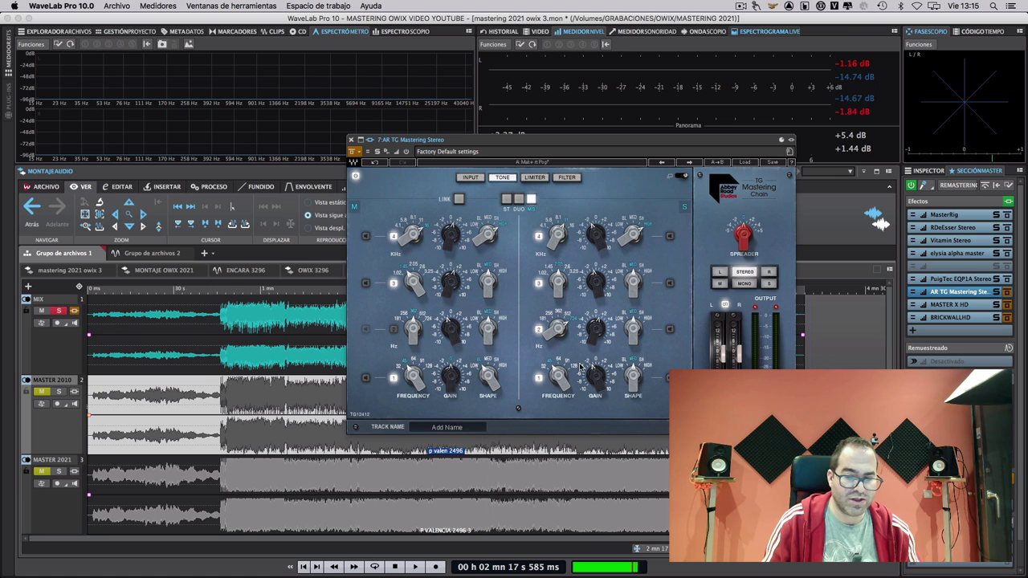
left_click(684, 178)
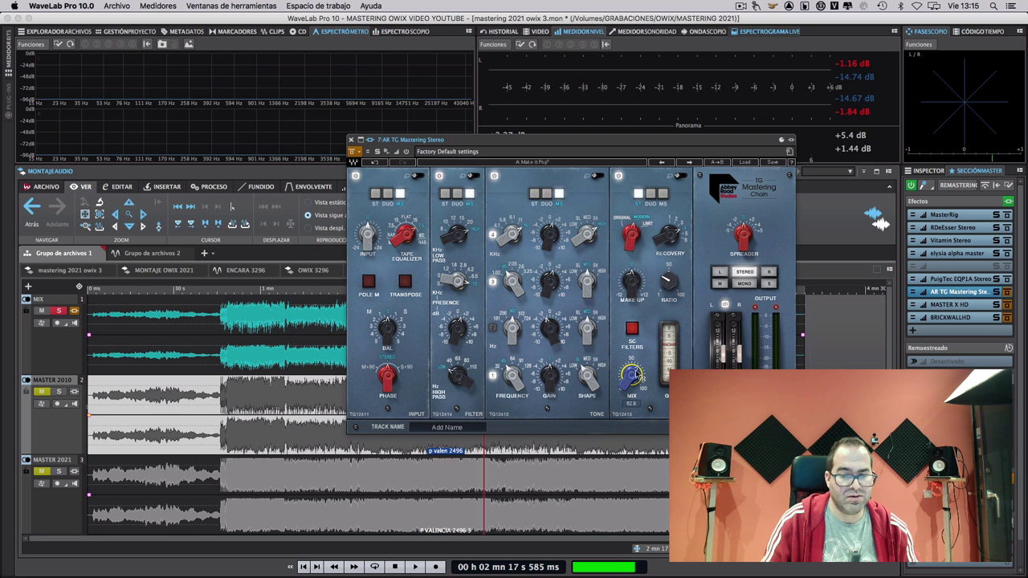
- Play the MIX from about 1 min 31 s comparing AR TG Mastering bypassed and active, leave it active and close its window
key("space")
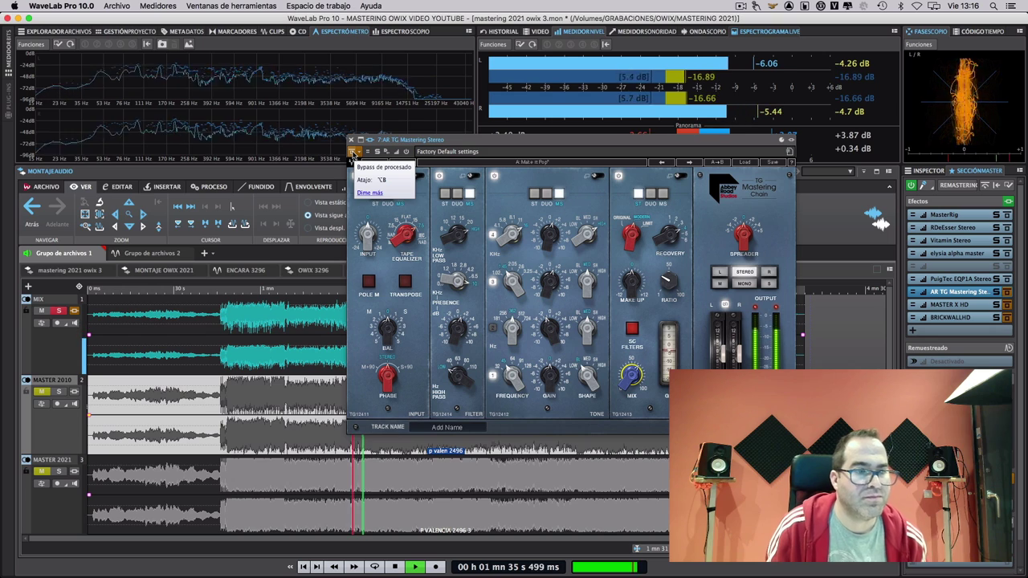
left_click(352, 153)
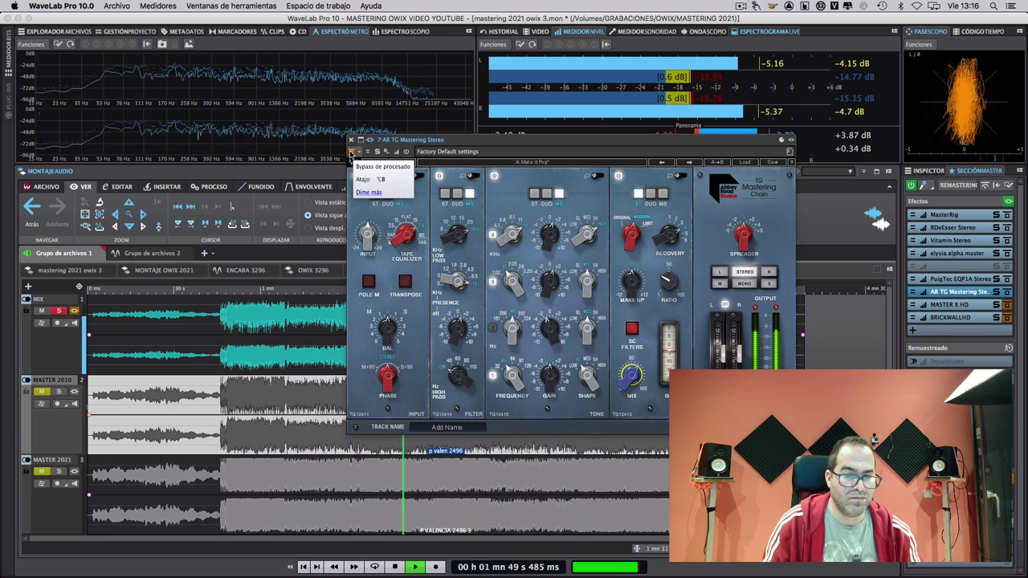
left_click(351, 154)
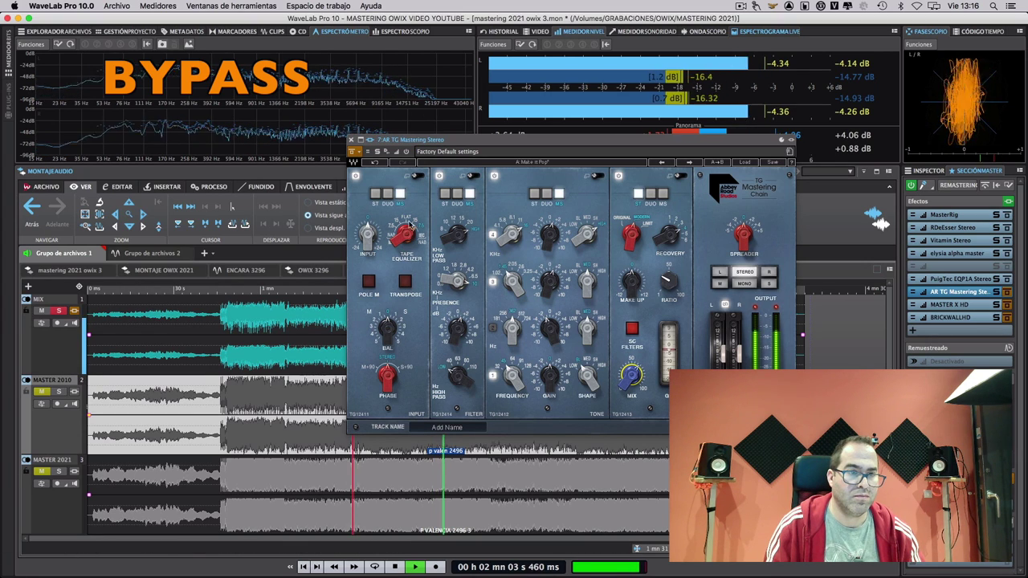
left_click(351, 153)
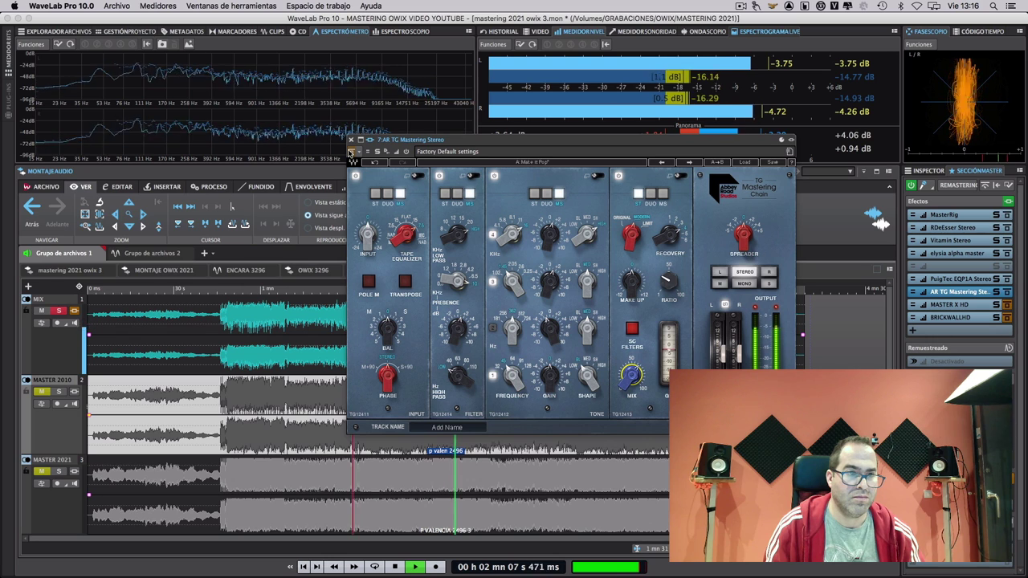
left_click(351, 153)
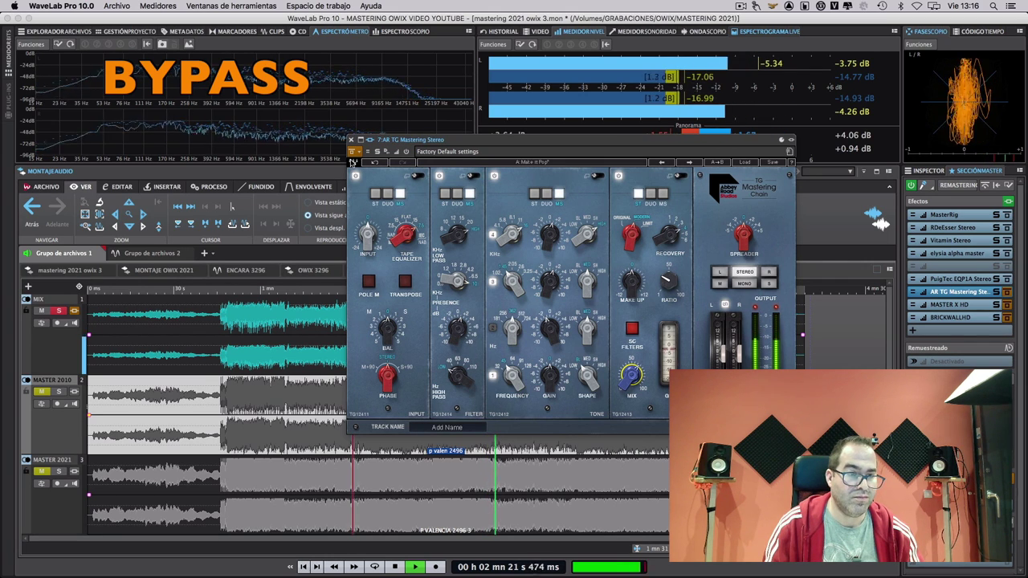
left_click(351, 154)
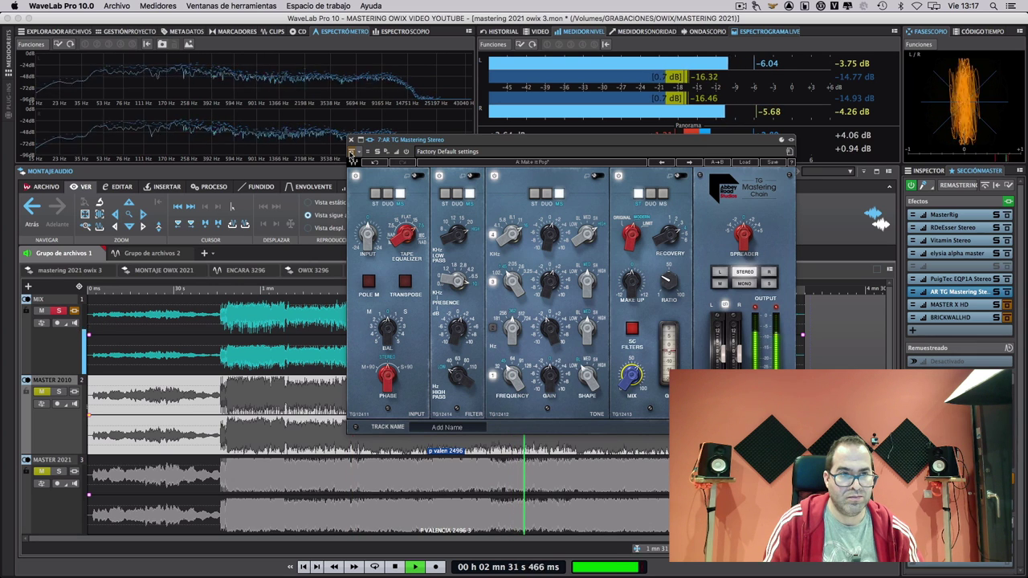
left_click(352, 153)
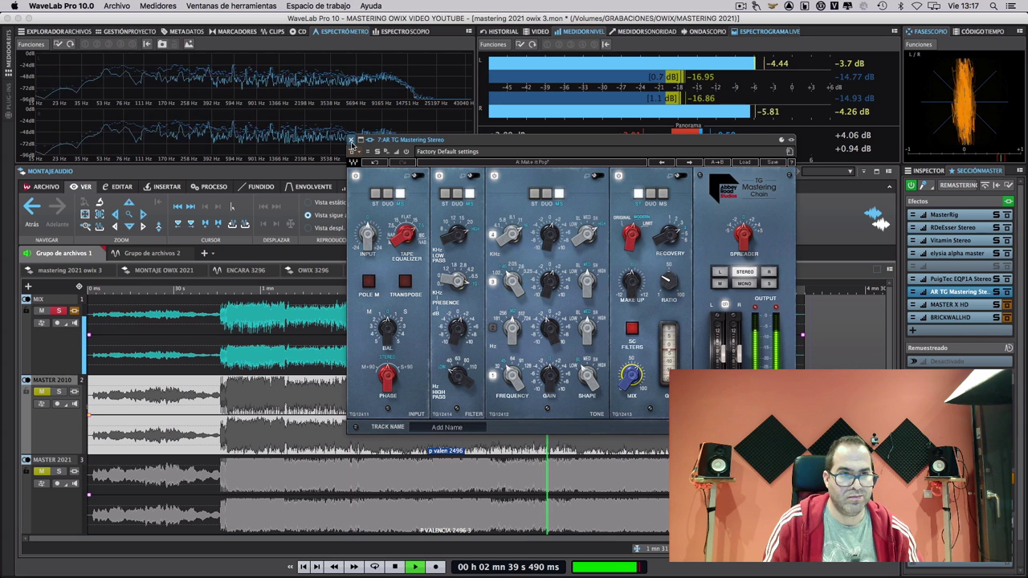
key("space")
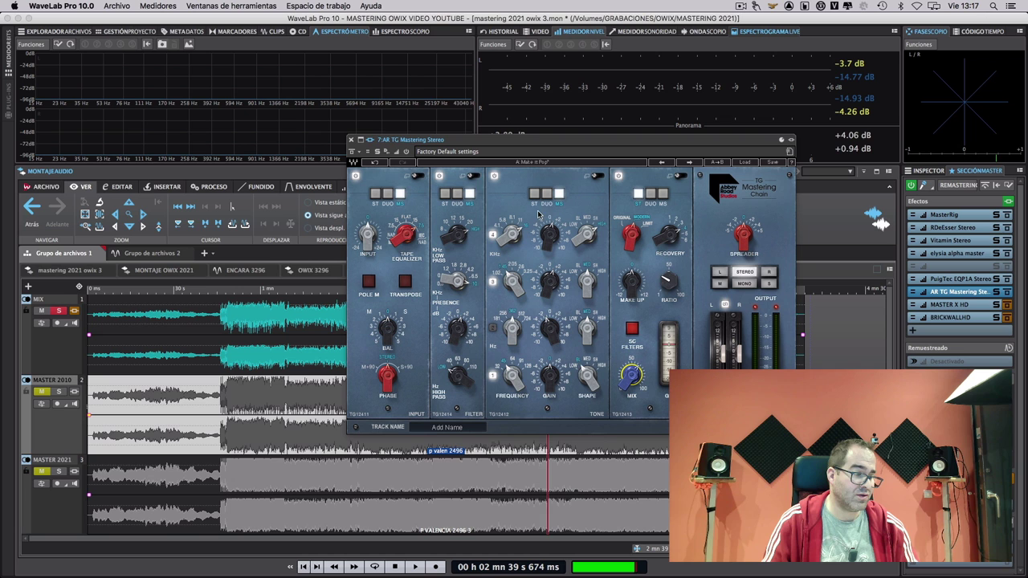
left_click(351, 140)
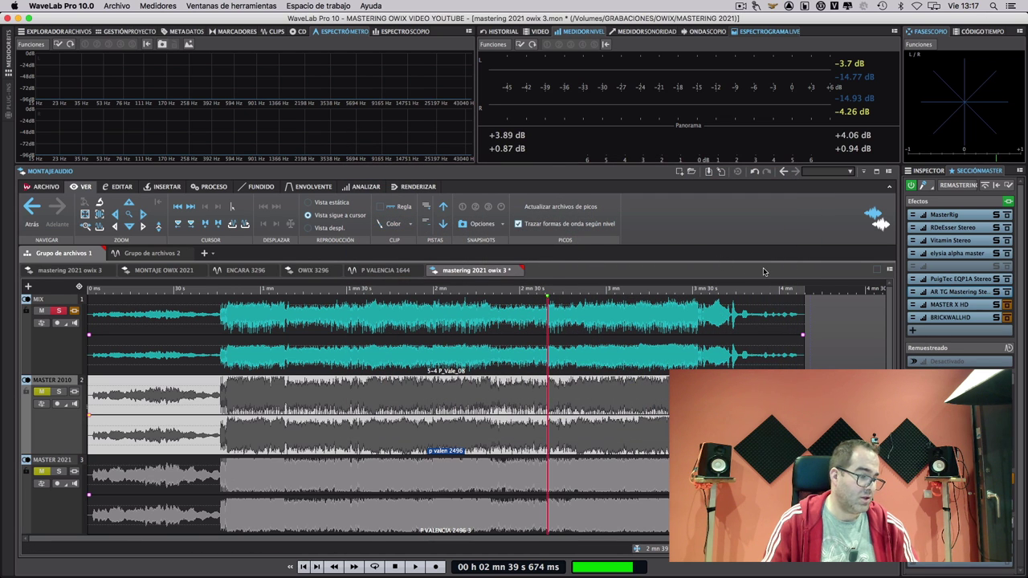
- Open MASTER X HD and review its expander, compressor and limiter sections, ending on the compressor settings
left_click(945, 306)
left_click_drag(573, 122, 645, 106)
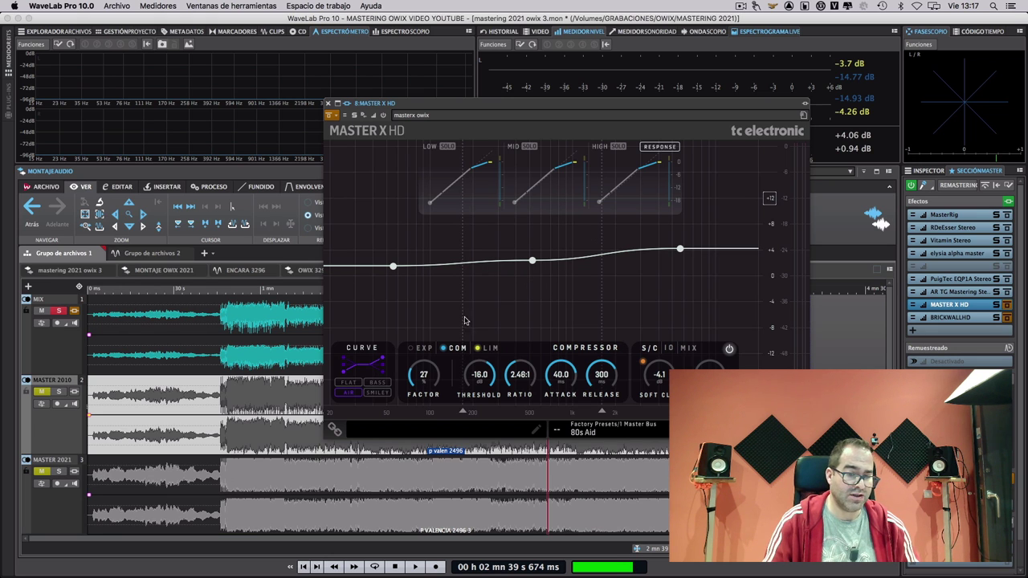
left_click(423, 347)
left_click(457, 348)
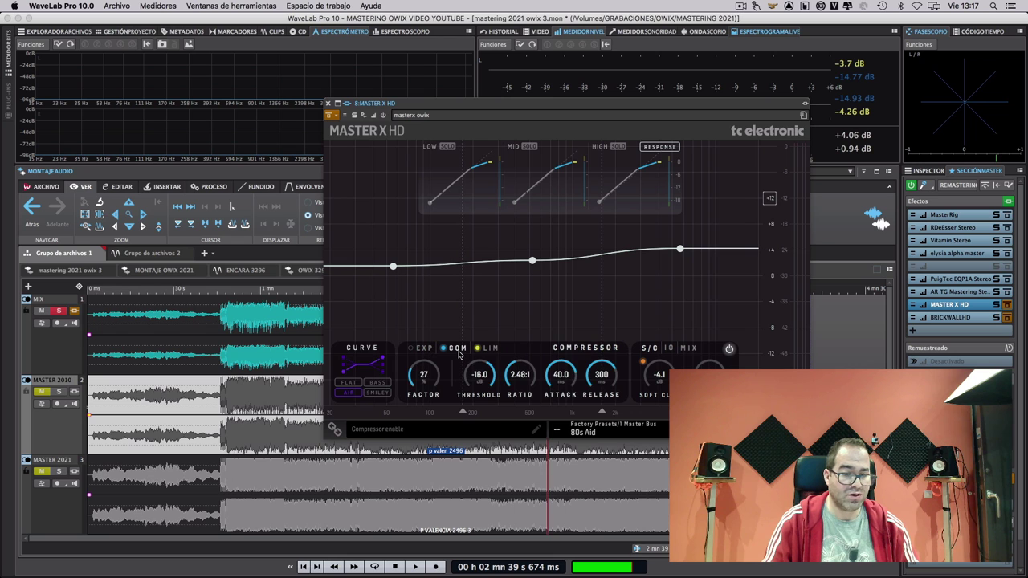
left_click(491, 349)
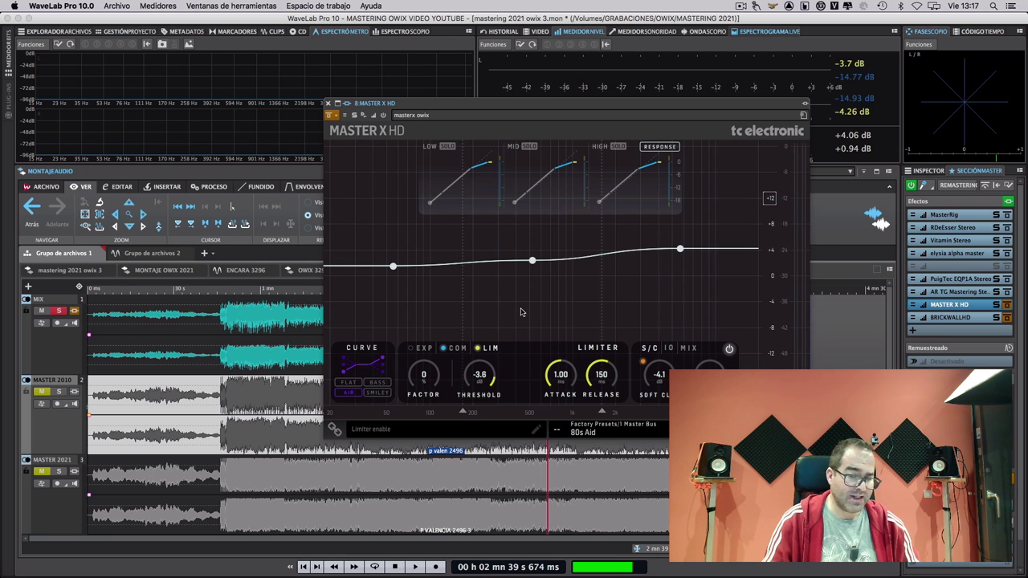
left_click(455, 349)
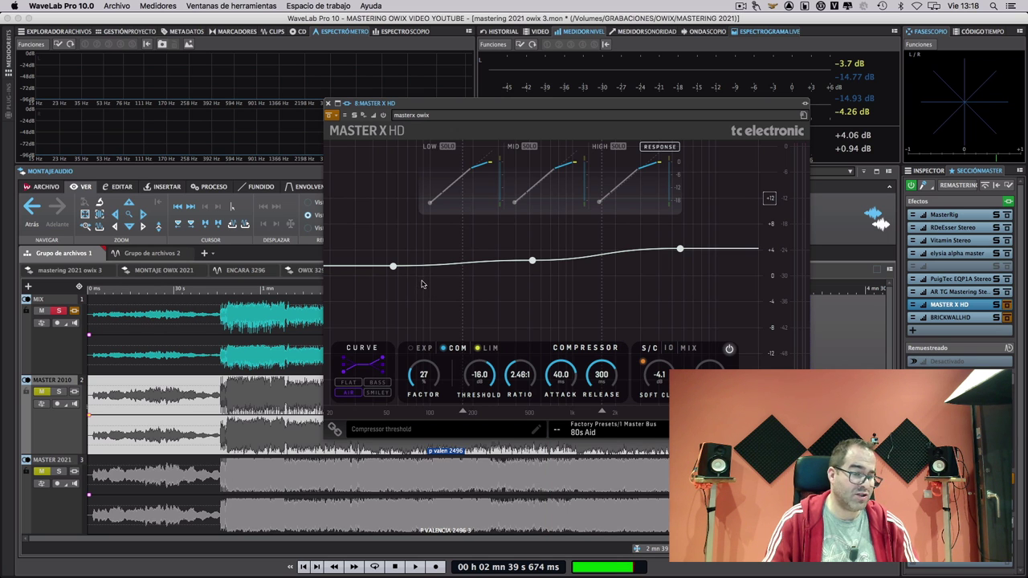
- Review MASTER X HD's curve, its high, mid and low band gains, and its limiter, input/output gain and mix settings
mouse_move(361, 380)
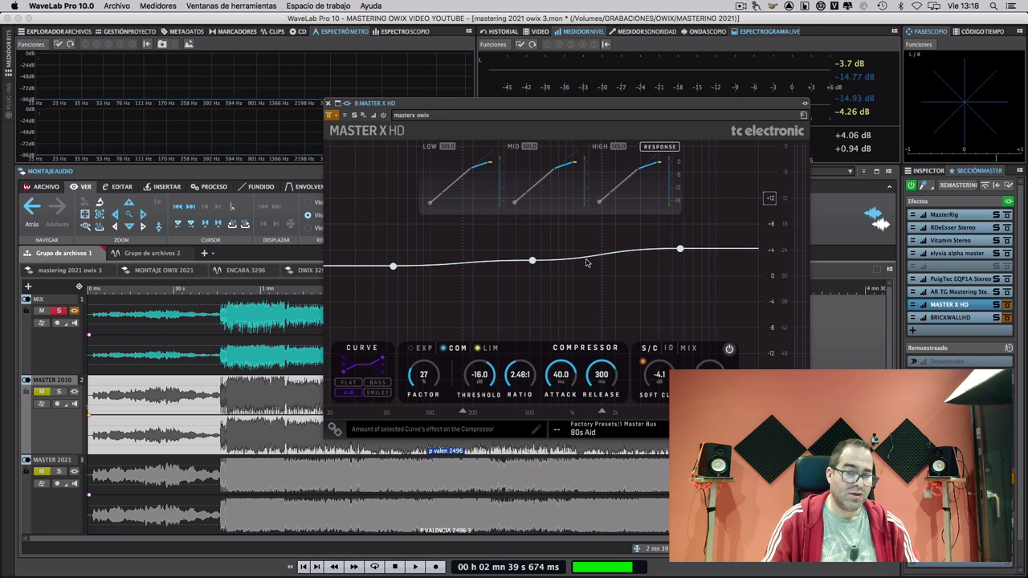
mouse_move(680, 251)
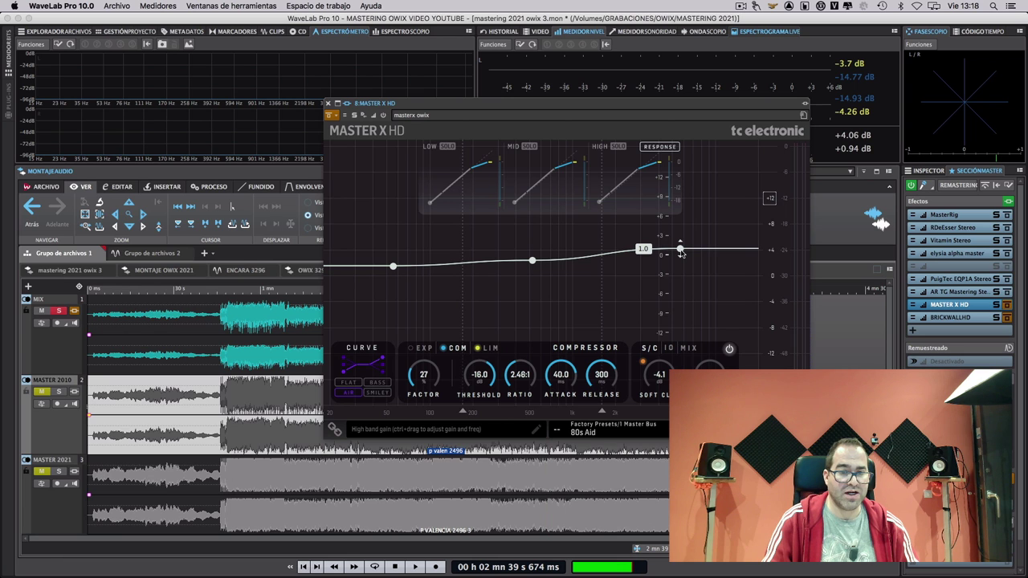
mouse_move(532, 261)
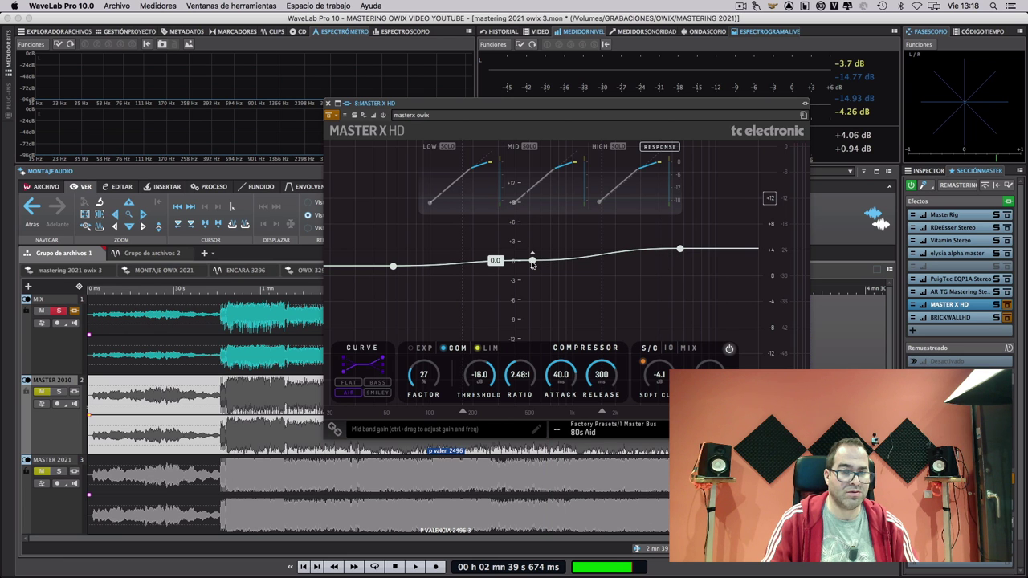
mouse_move(393, 266)
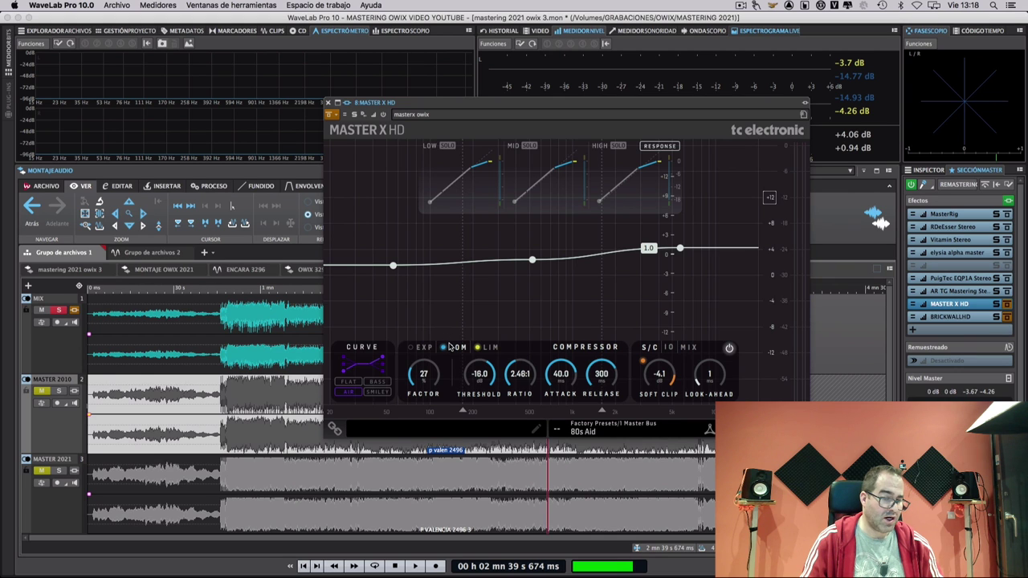
left_click(486, 348)
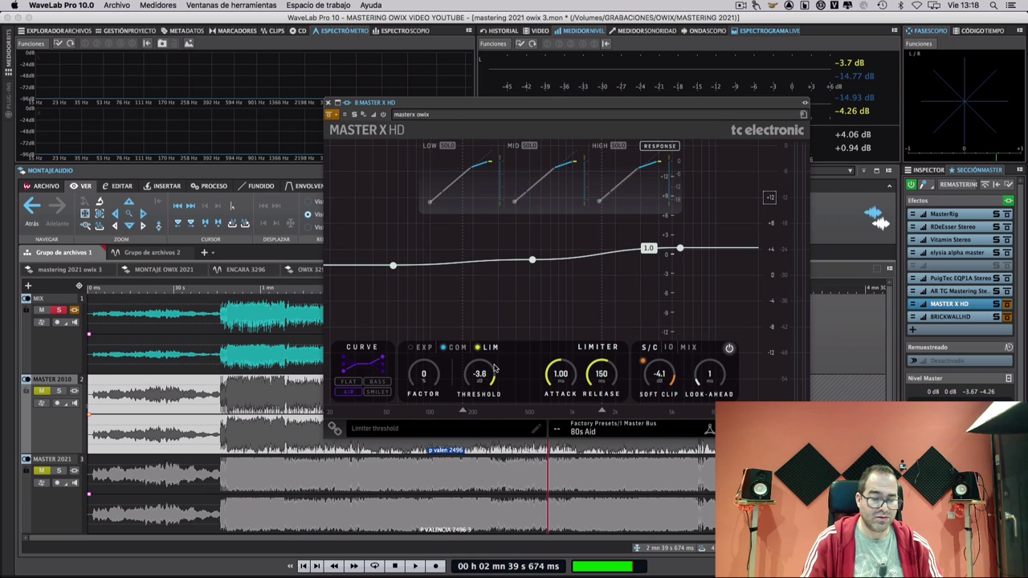
left_click(670, 350)
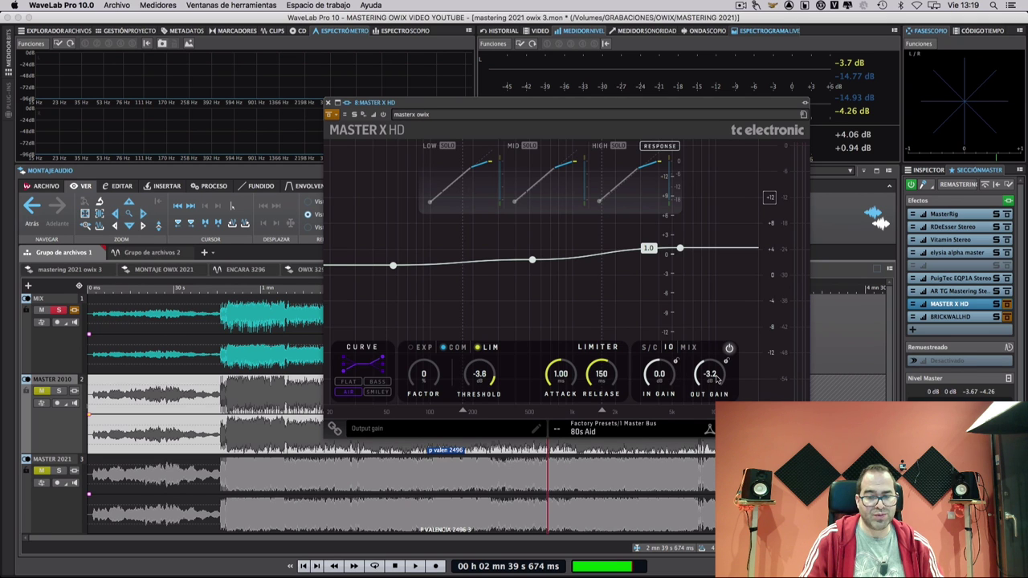
left_click(690, 349)
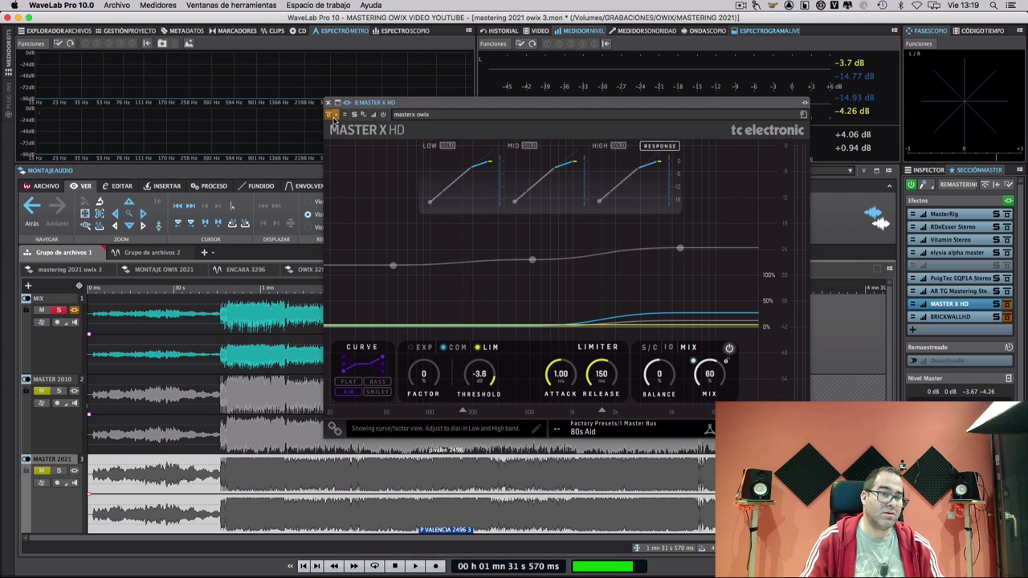
- Play the MIX from about 1 min 31 s comparing MASTER X HD bypassed and active, leave it active and stop playback
key("space")
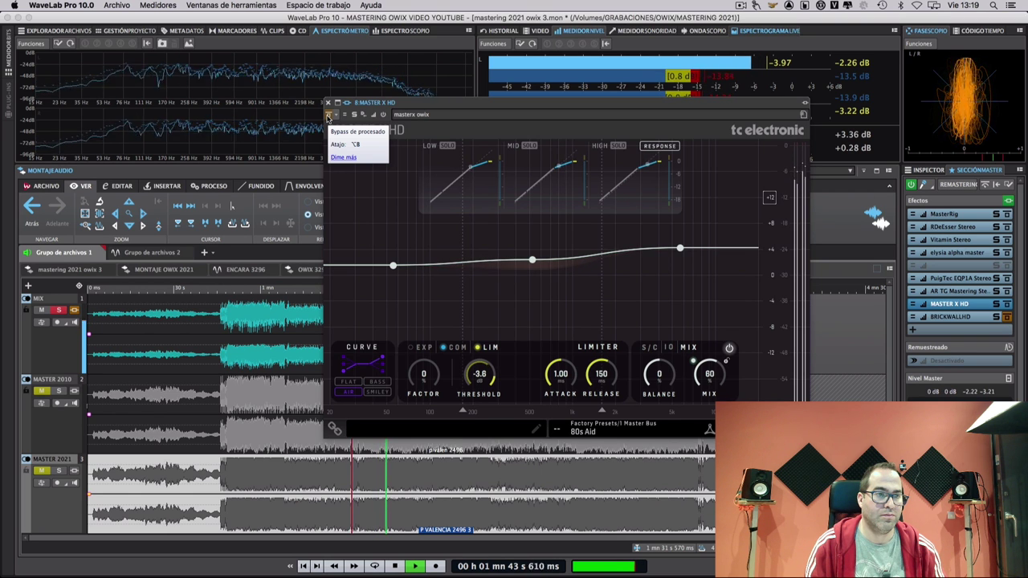
left_click(328, 117)
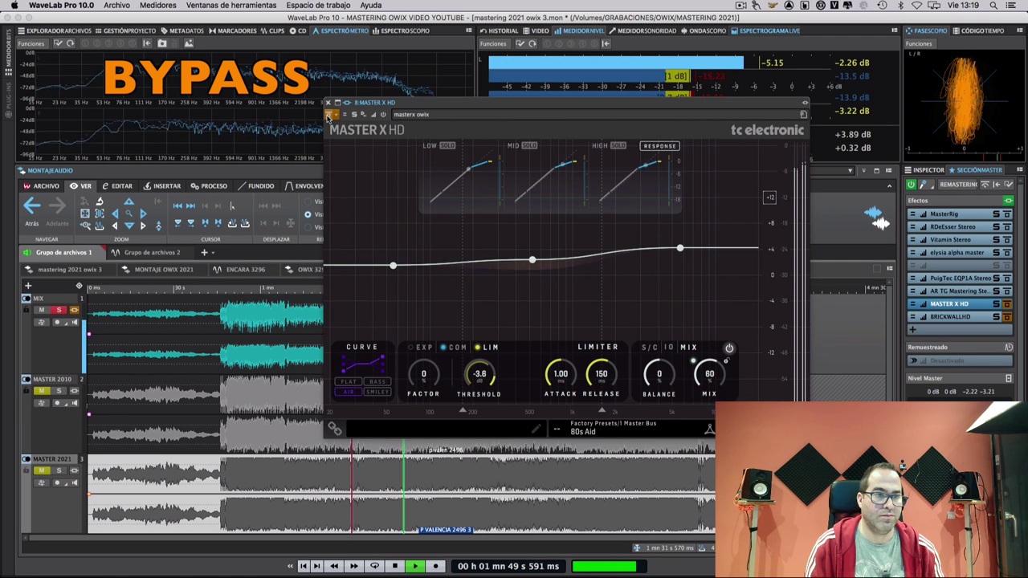
left_click(328, 115)
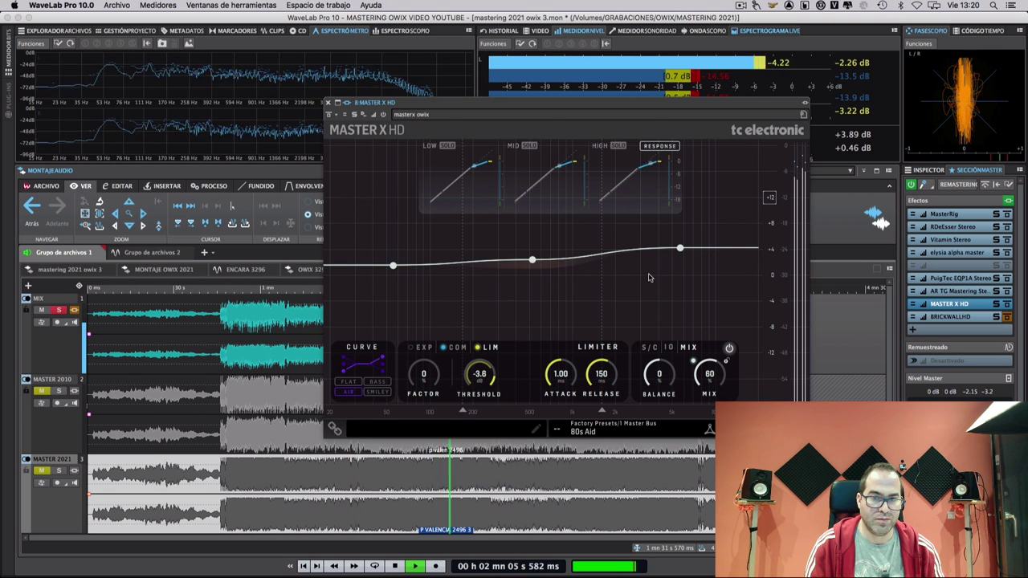
left_click(329, 117)
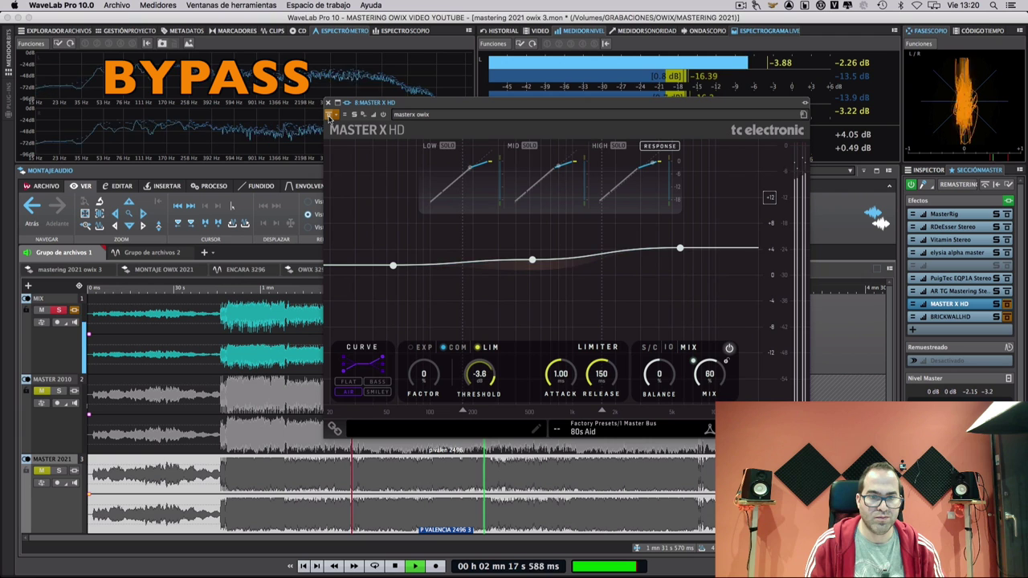
left_click(328, 115)
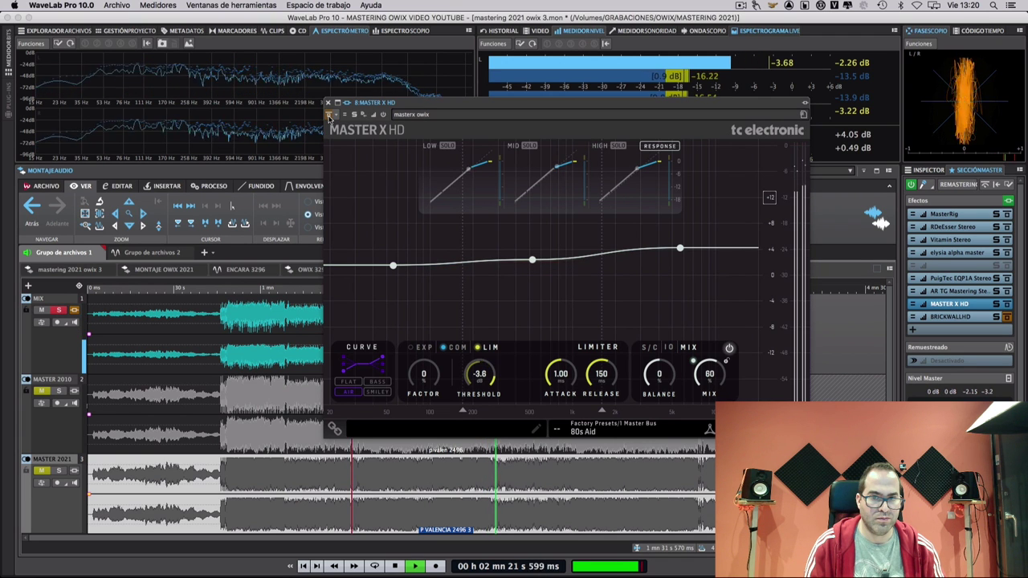
key("space")
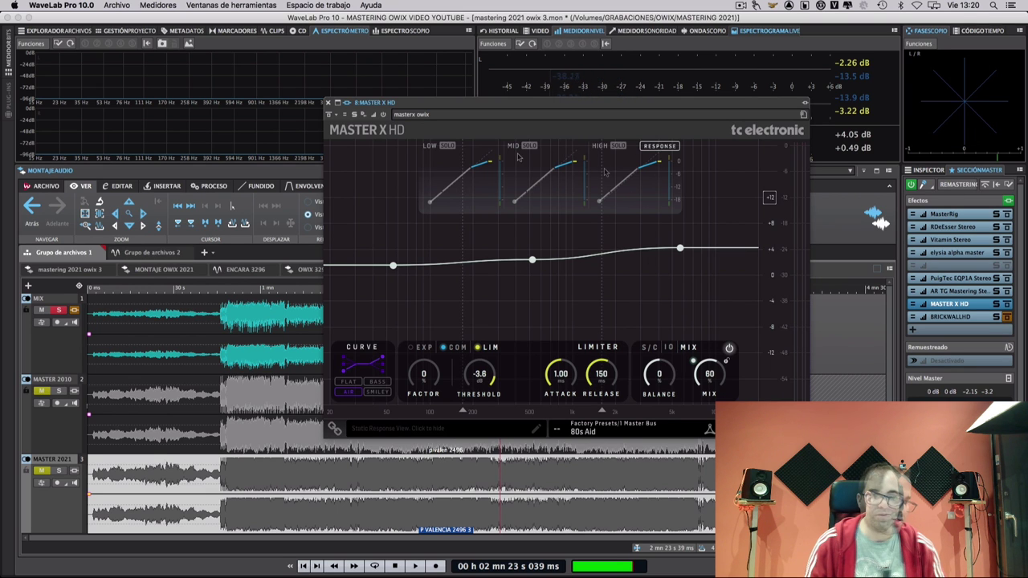
- Switch from MASTER X HD to BRICKWALLHD, play the MIX from about 1 min 31 s comparing it bypassed and active, leave it active and close its window
left_click(328, 103)
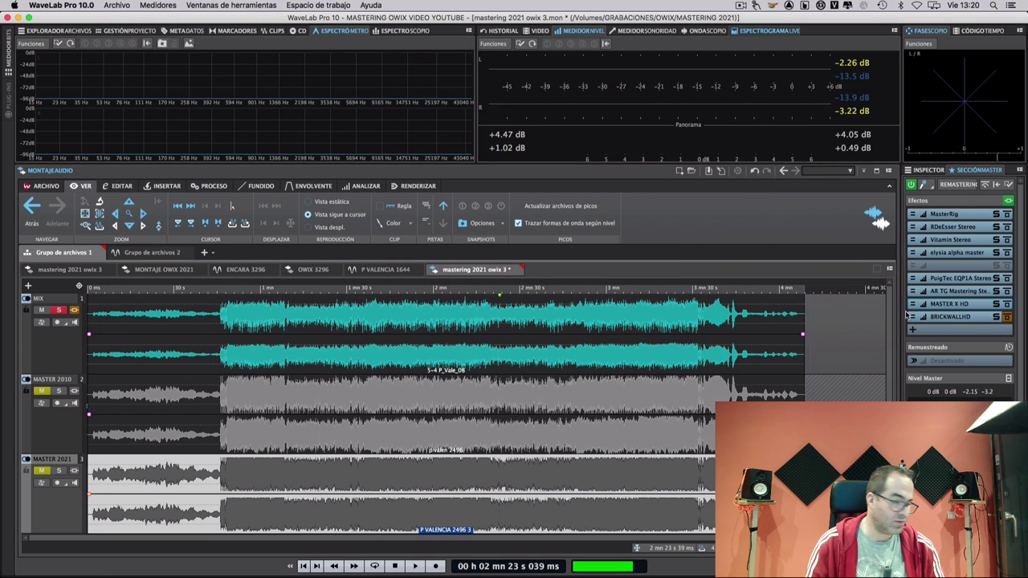
left_click(960, 318)
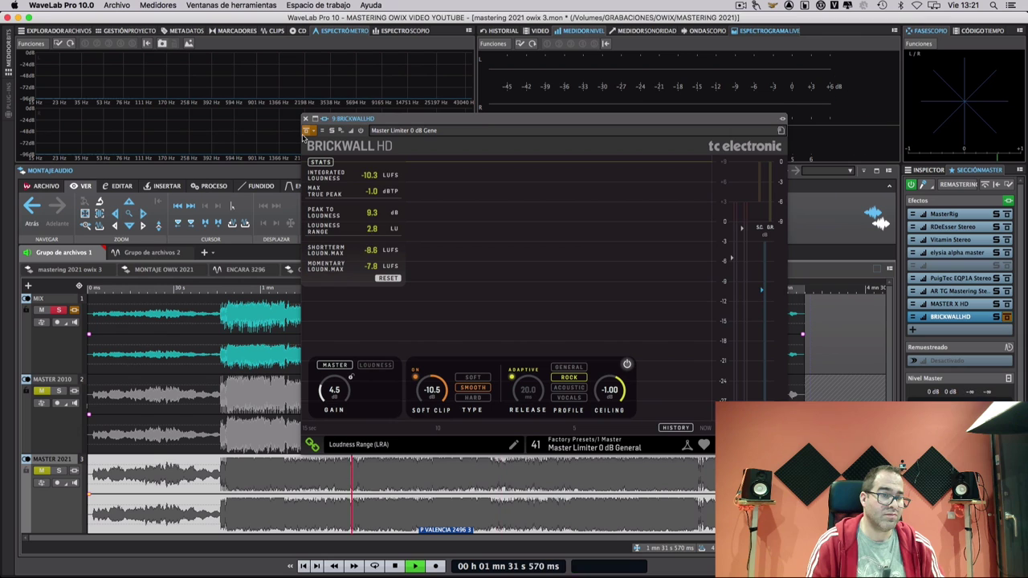
key("space")
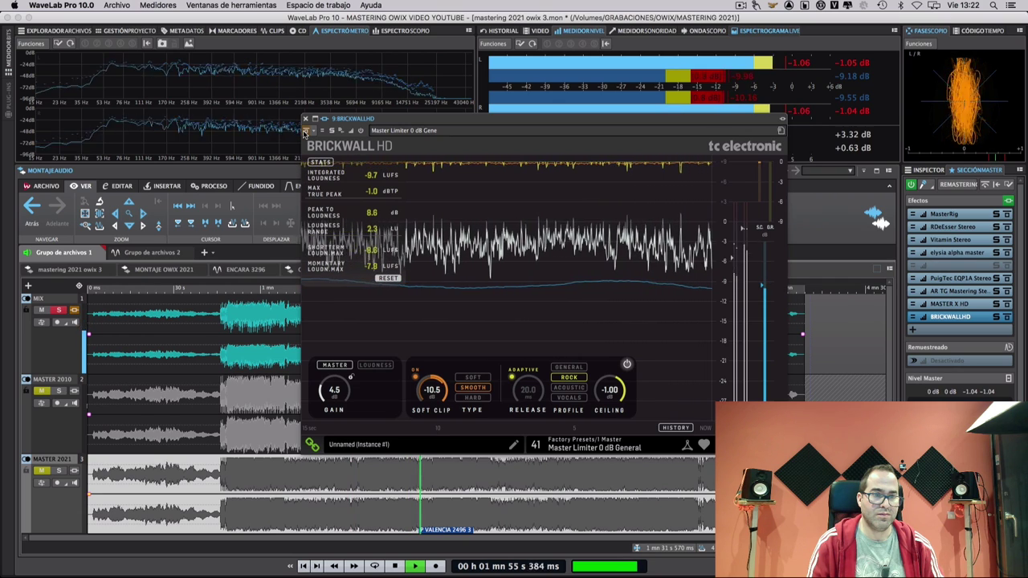
left_click(305, 131)
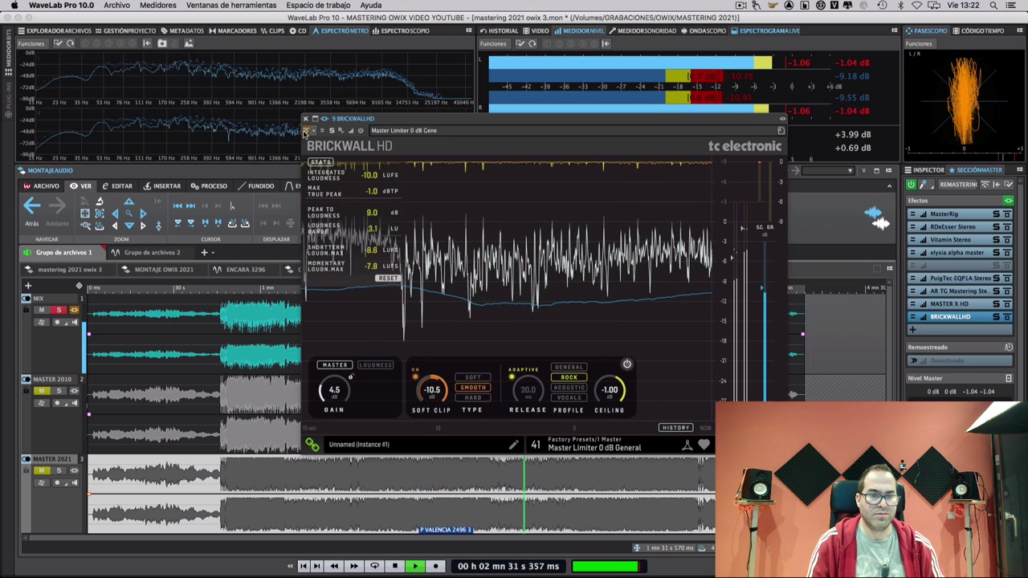
key("space")
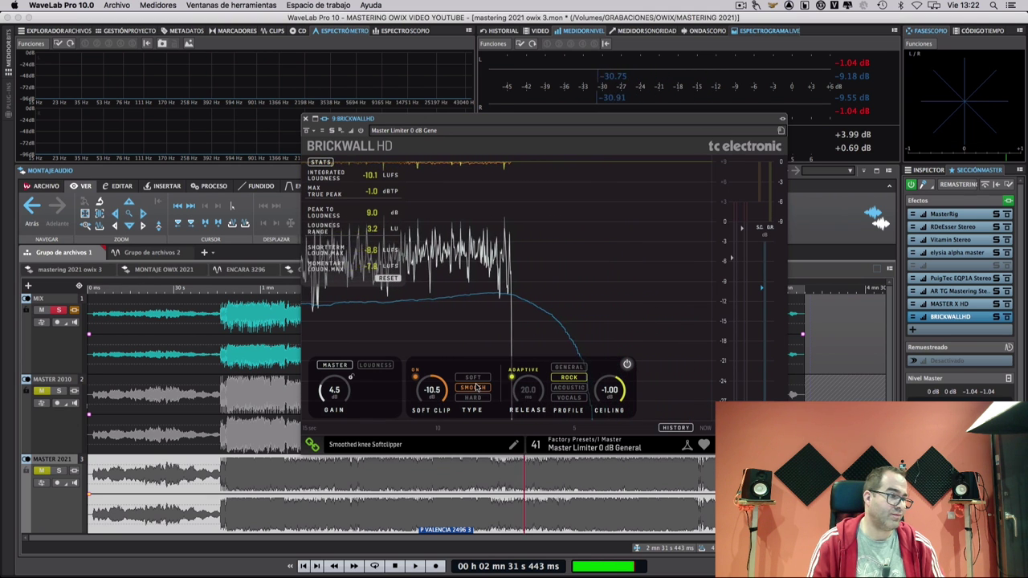
left_click(305, 118)
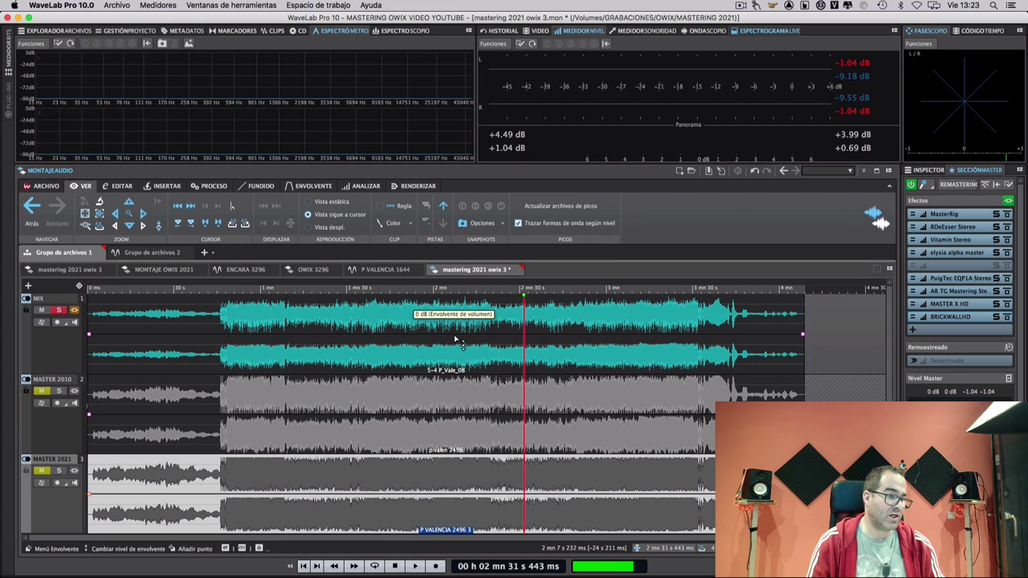
- Switch off the whole master section and play the original MIX track from about 1 min 1 s
left_click(264, 486)
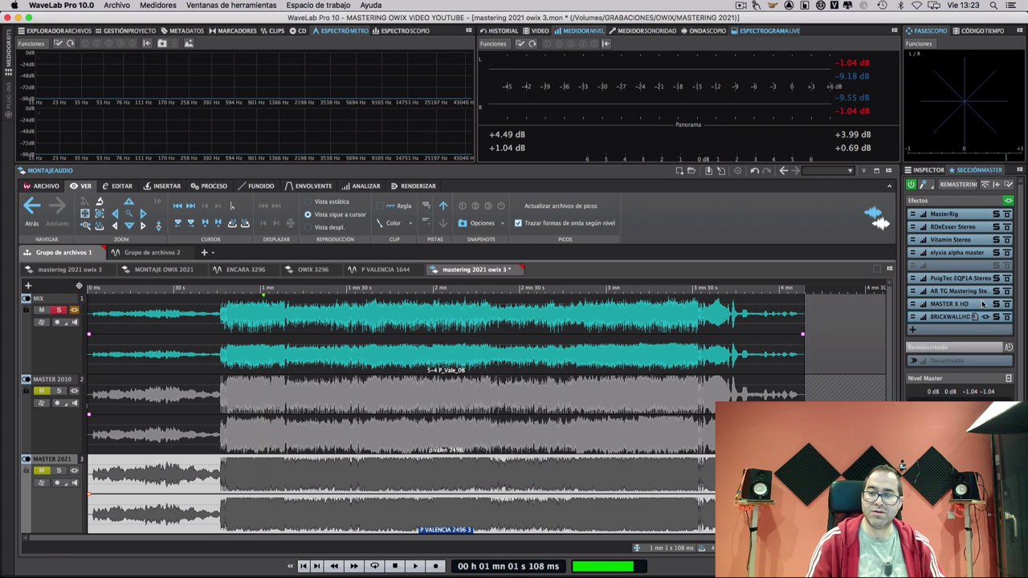
left_click(913, 186)
key("space")
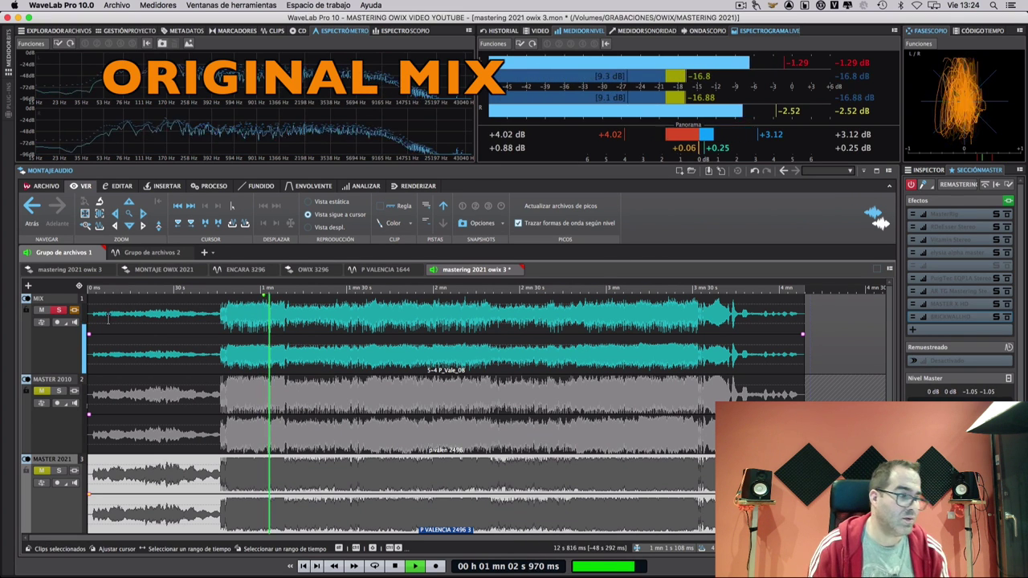
- During playback, solo MASTER 2010 and MASTER 2021 alternately, and the MIX once, to compare the versions, ending on MASTER 2021
left_click(60, 392)
left_click(60, 393)
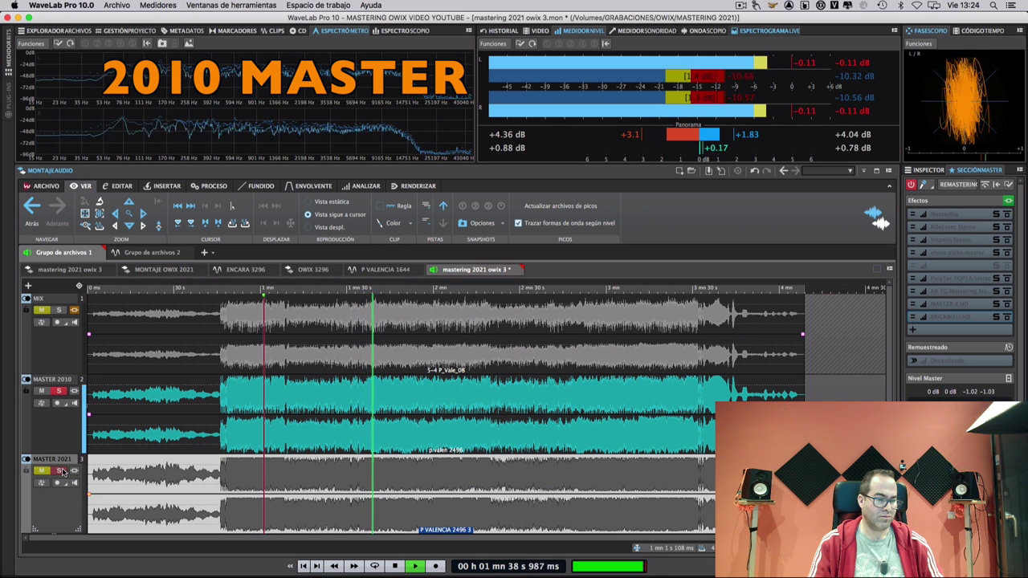
left_click(62, 472)
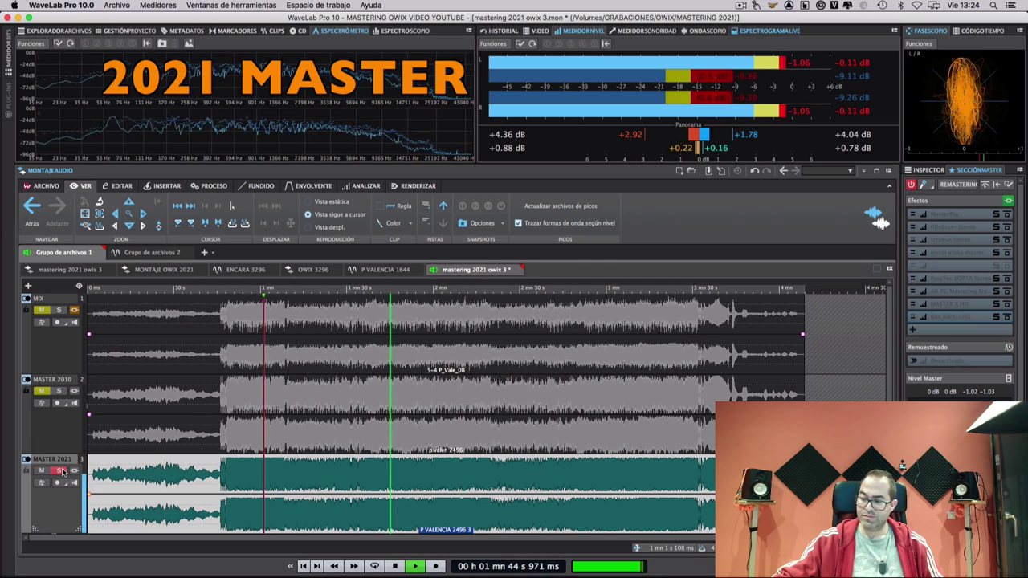
left_click(58, 392)
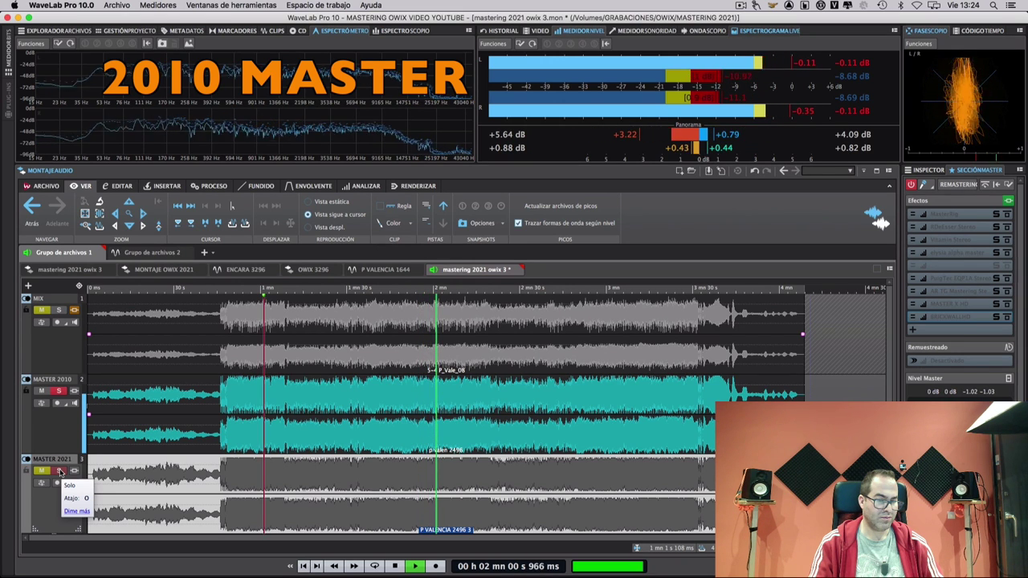
left_click(59, 472)
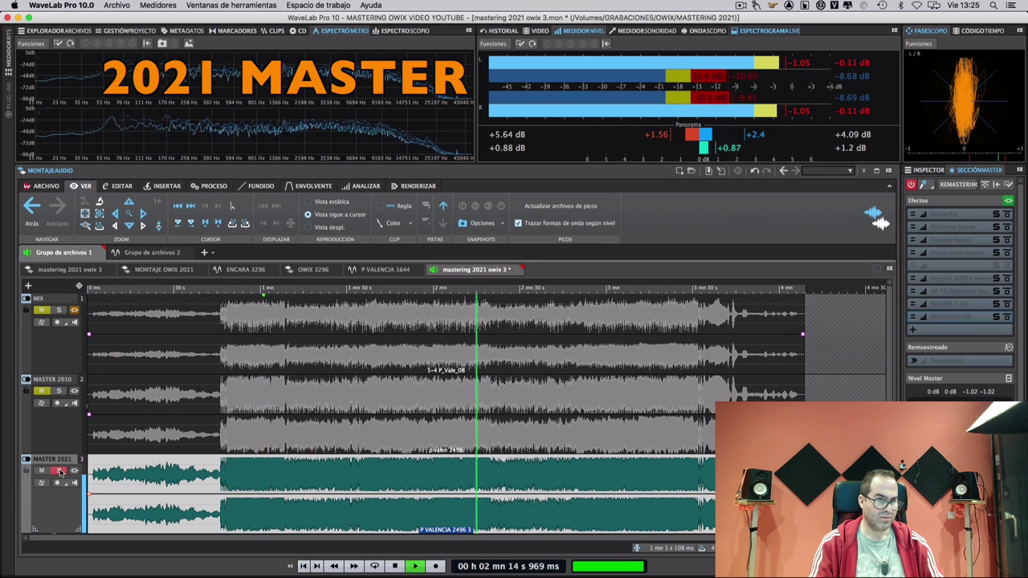
left_click(59, 470)
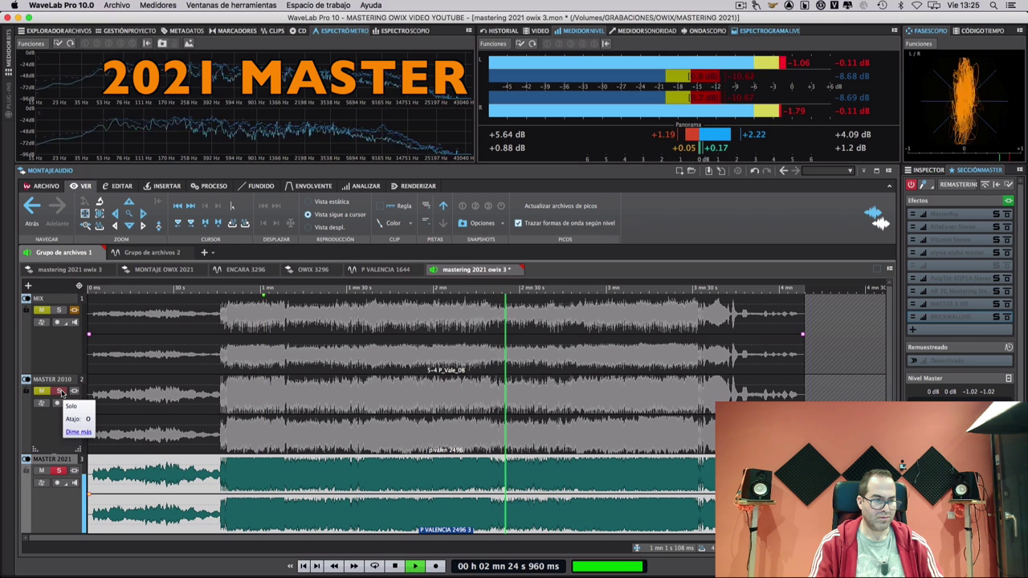
left_click(61, 392)
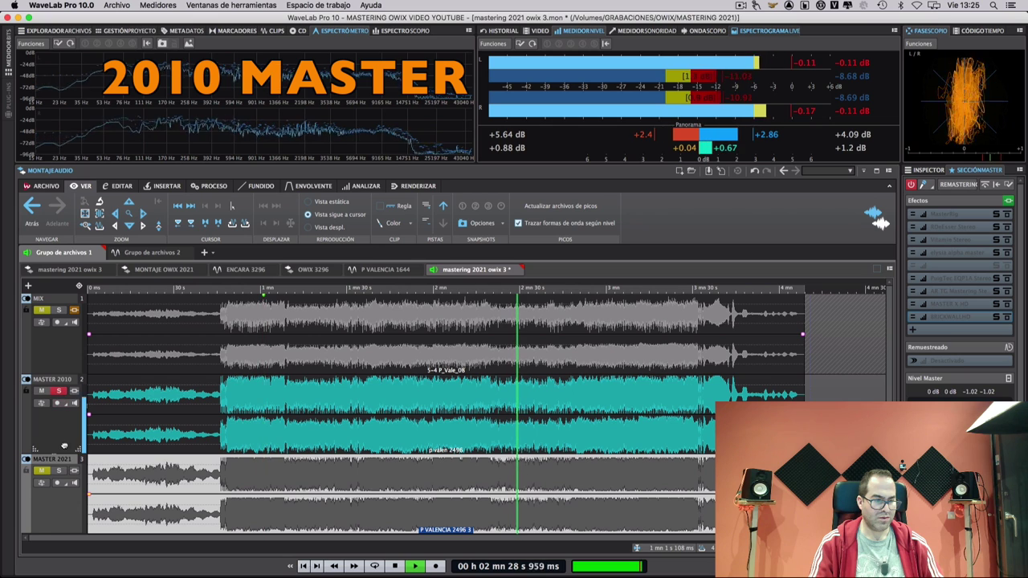
left_click(58, 311)
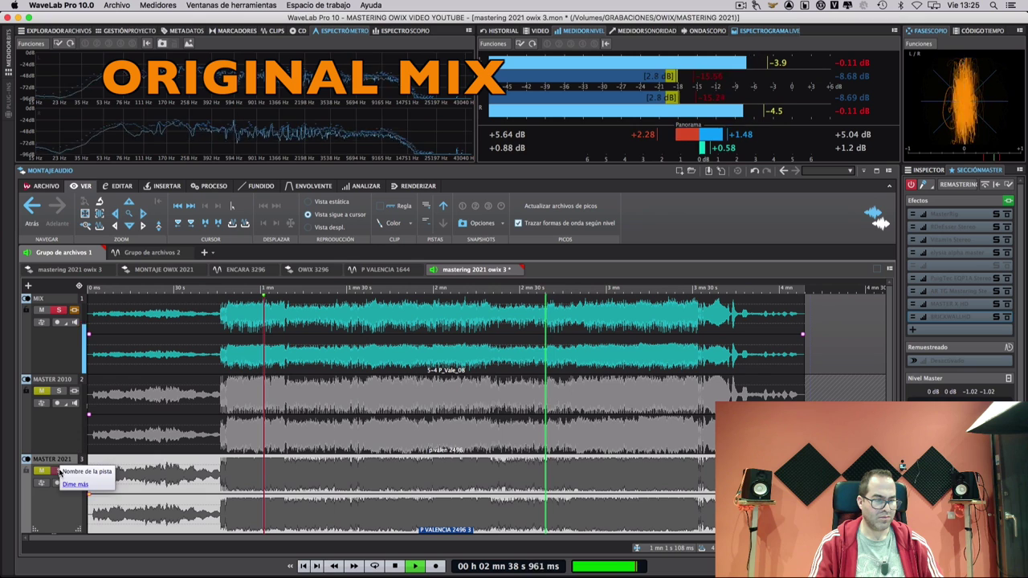
left_click(59, 471)
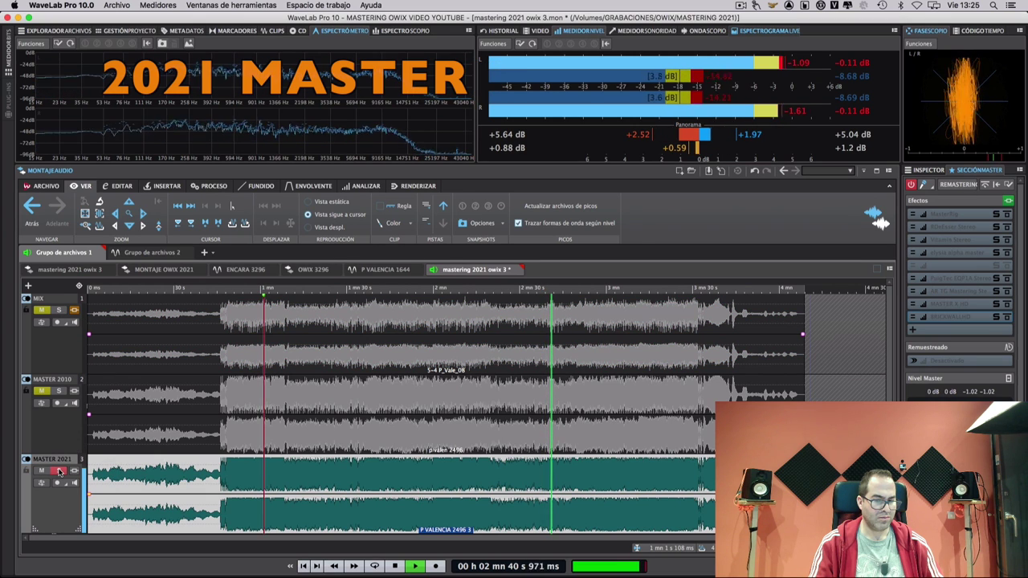